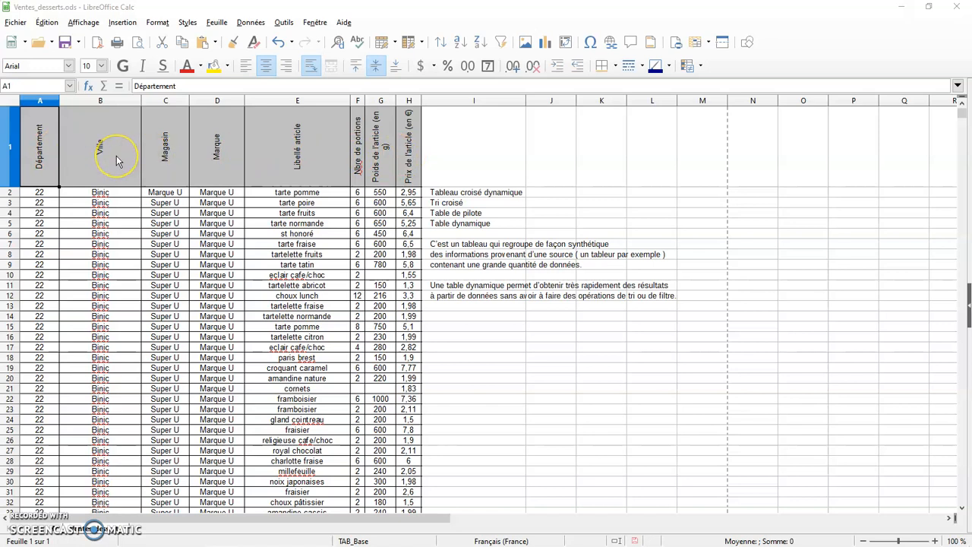
Start a pivot table from the active selection A1:H1972 of the dessert sales data
click(48, 149)
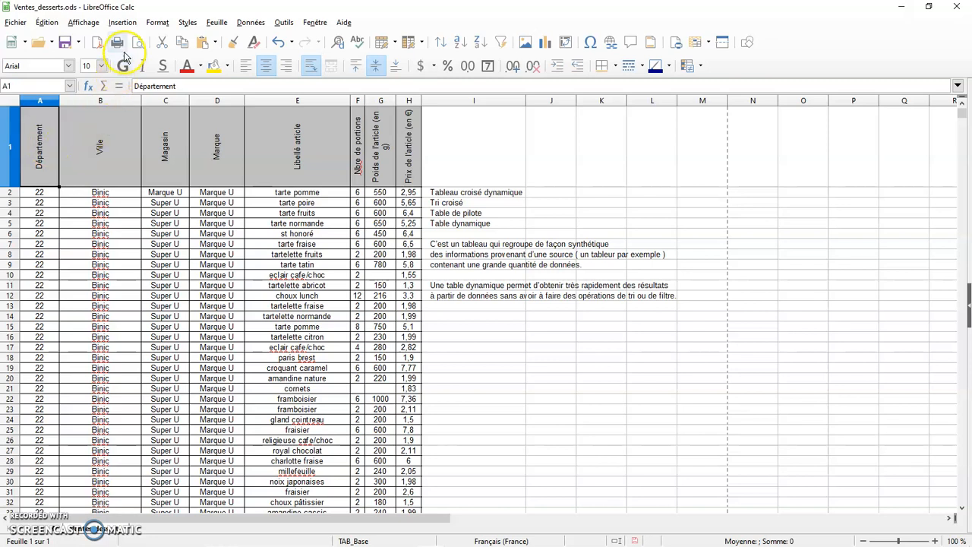
click(125, 23)
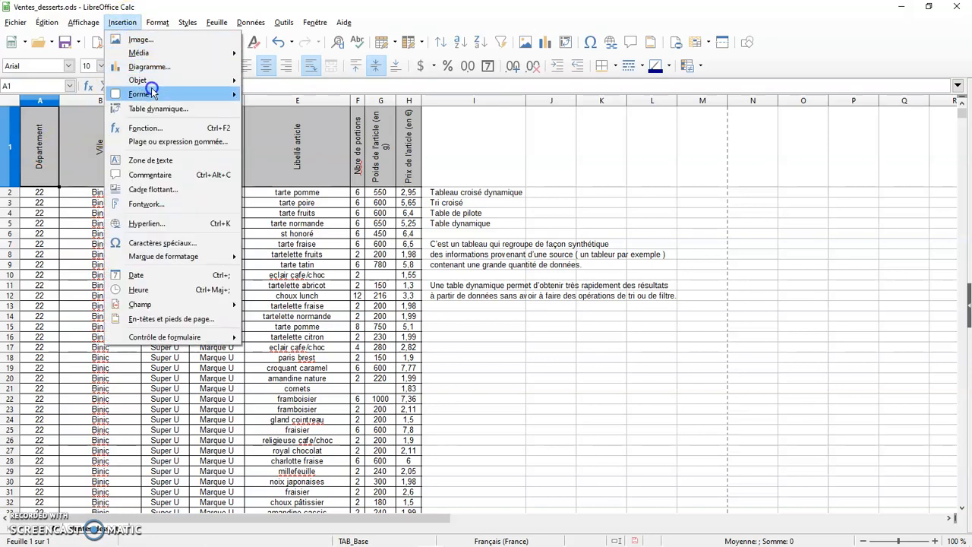
click(177, 111)
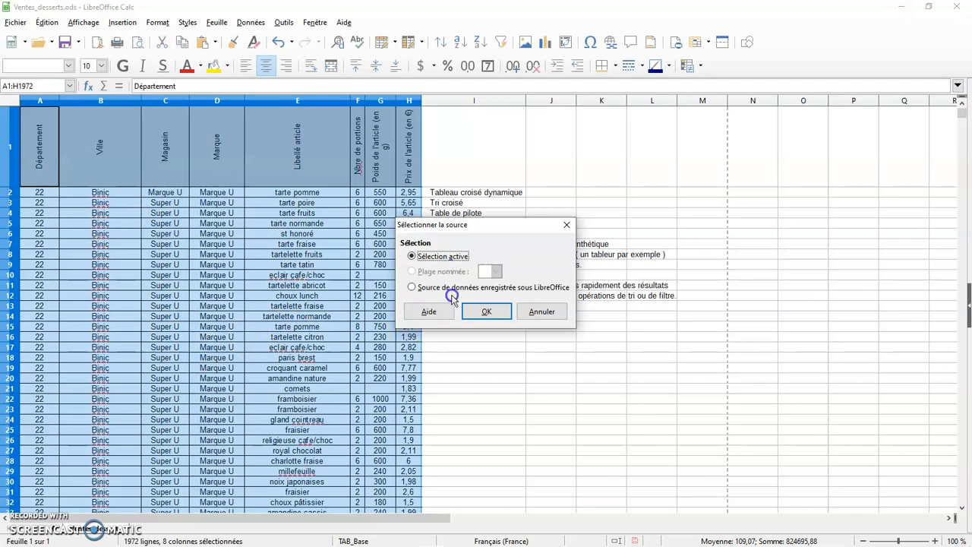
click(471, 311)
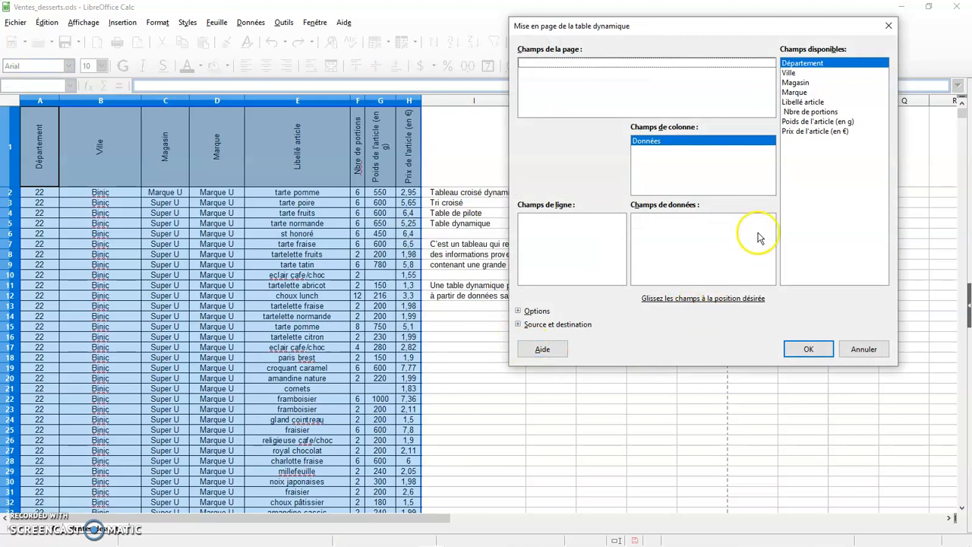
drag(739, 32, 780, 33)
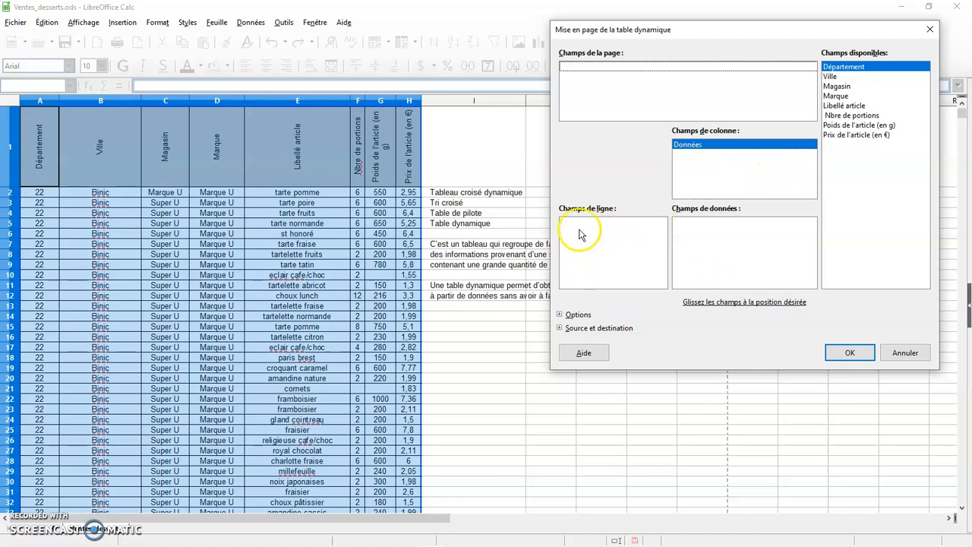
Remove the Données entry from the pivot table's column fields
click(707, 144)
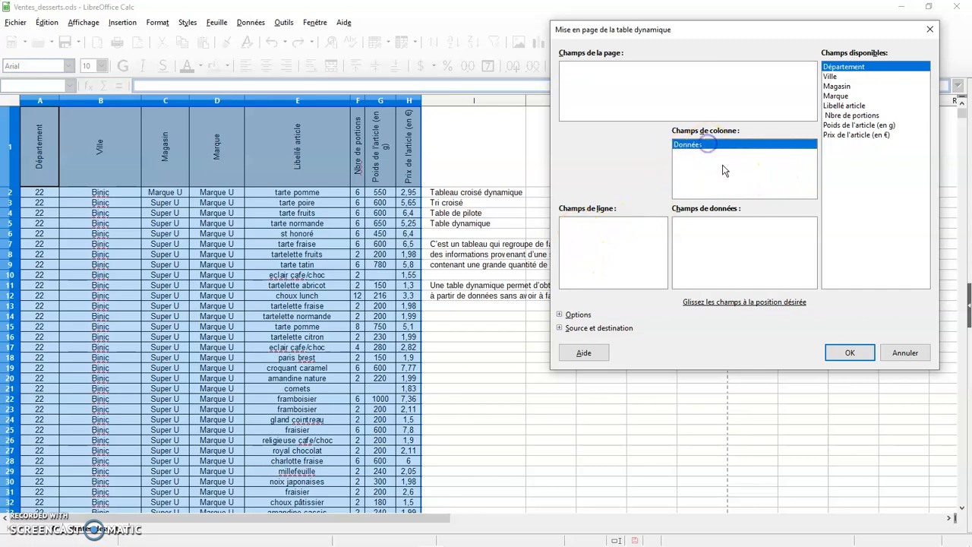
key(Delete)
key(Delete)
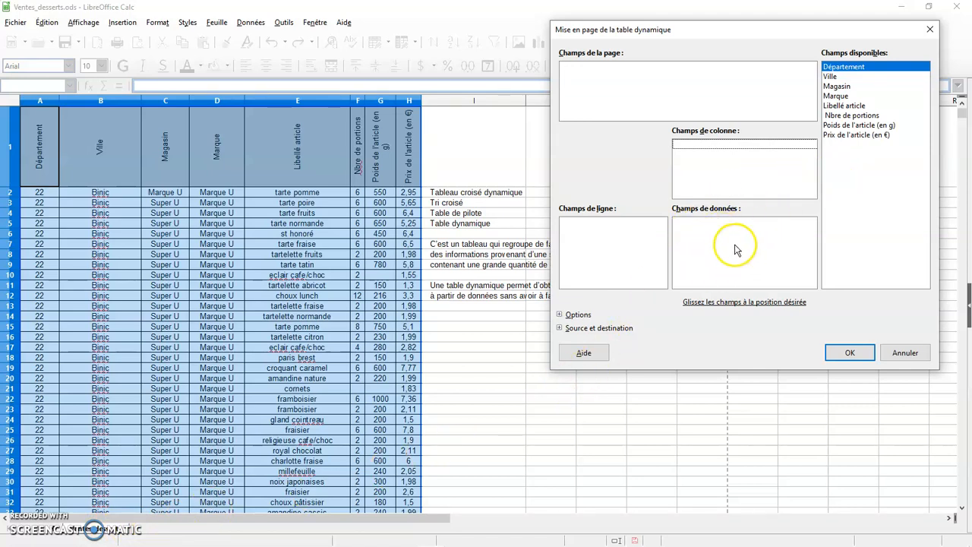
Add Prix de l'article (en €) as a data field and set its function to Moyenne
click(858, 136)
drag(859, 136, 725, 248)
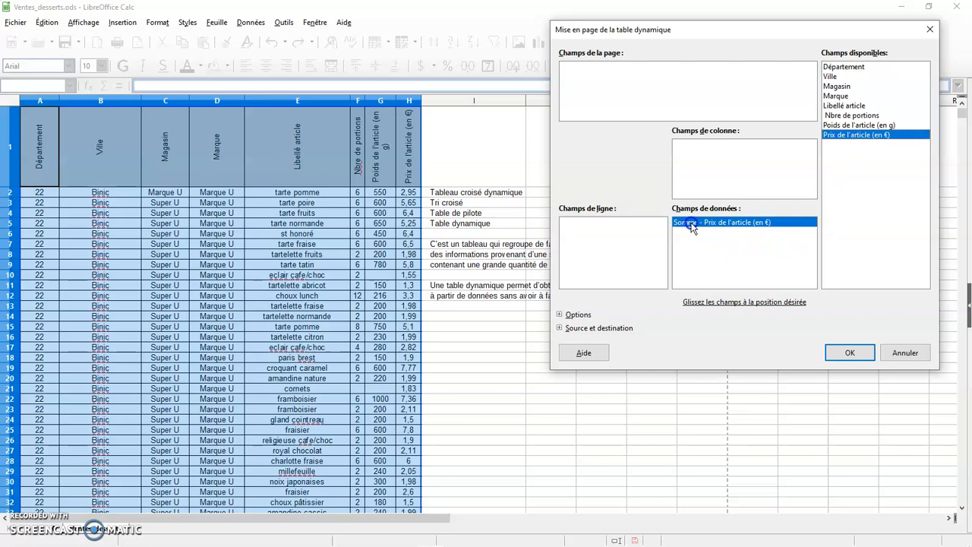
double_click(708, 224)
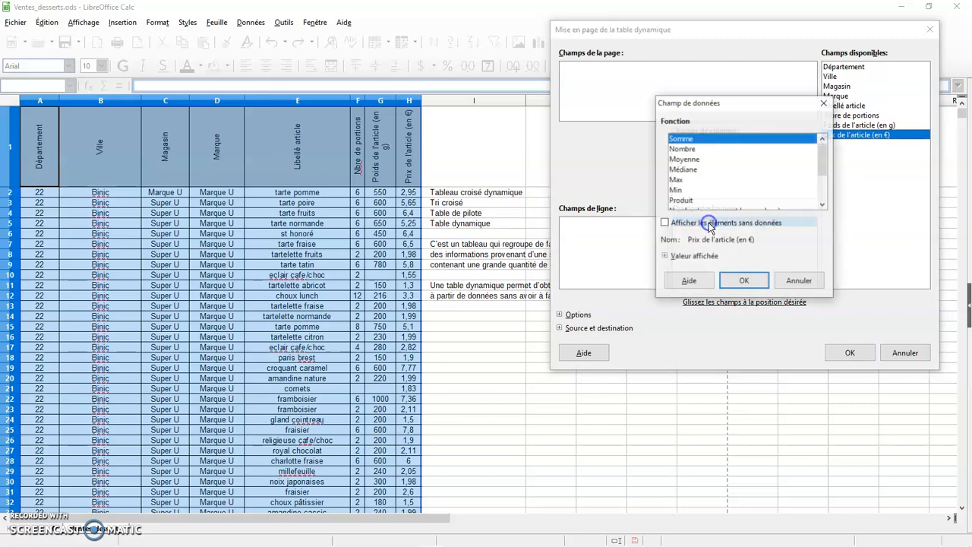
click(692, 159)
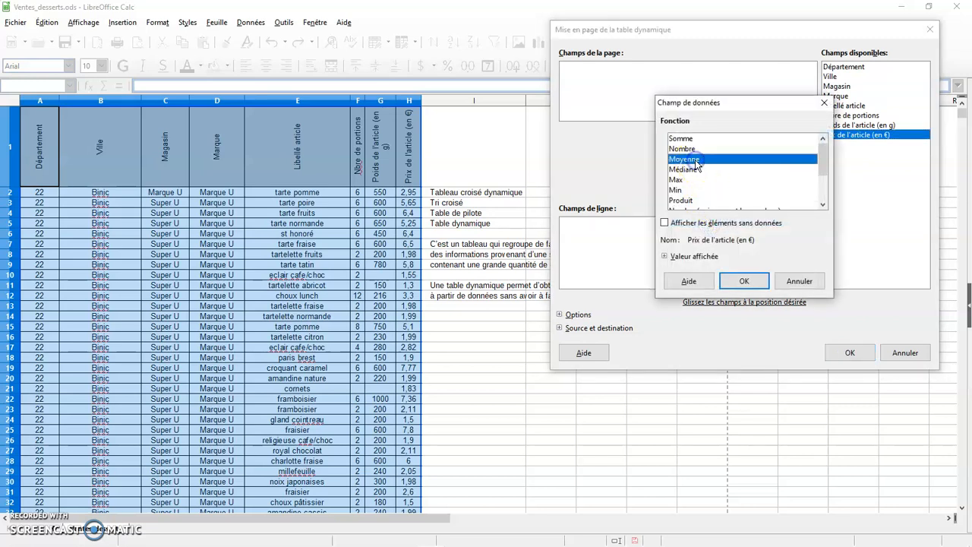
click(742, 283)
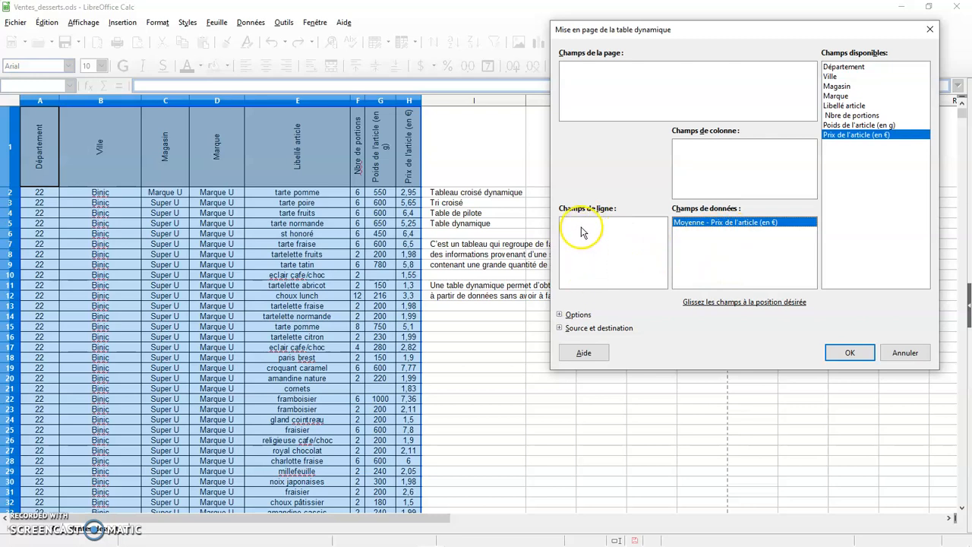
Assign Libellé article to the row fields and Marque to the column fields
drag(843, 106, 601, 238)
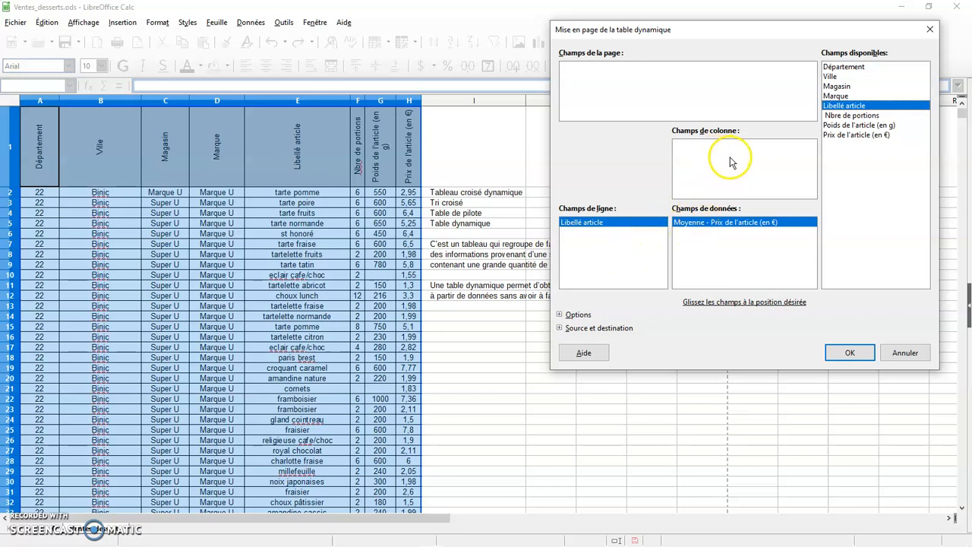
drag(835, 96, 735, 168)
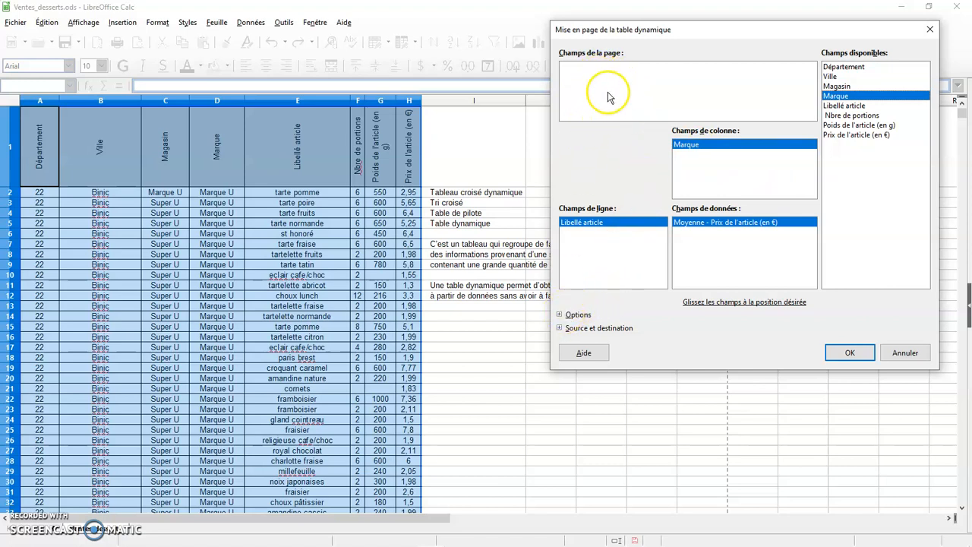
Expand the options and the source and destination settings, and create the pivot table on a new sheet
click(561, 316)
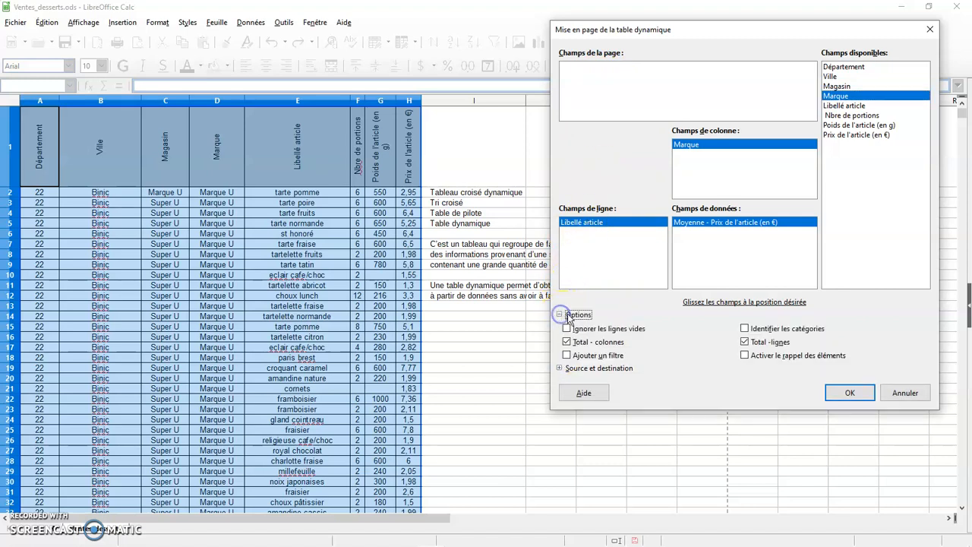
click(559, 369)
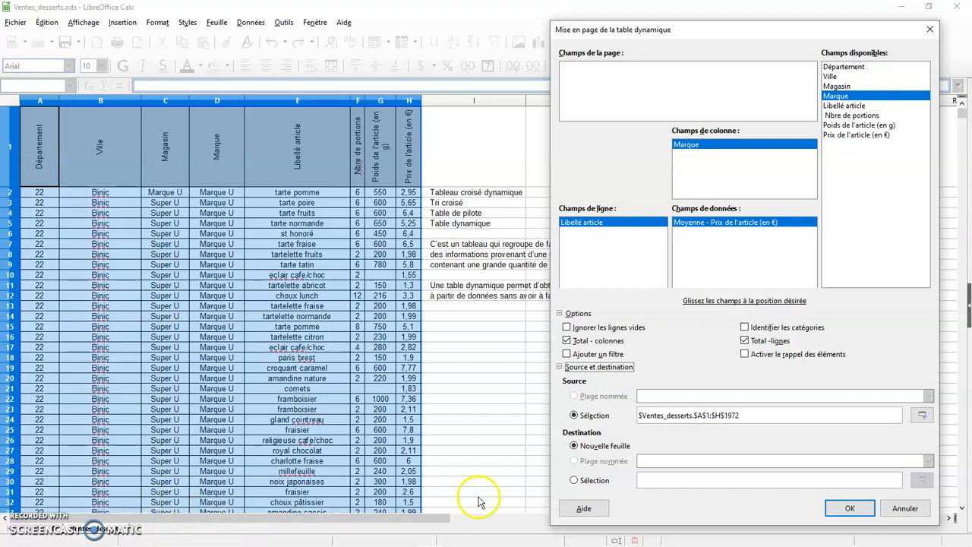
click(843, 509)
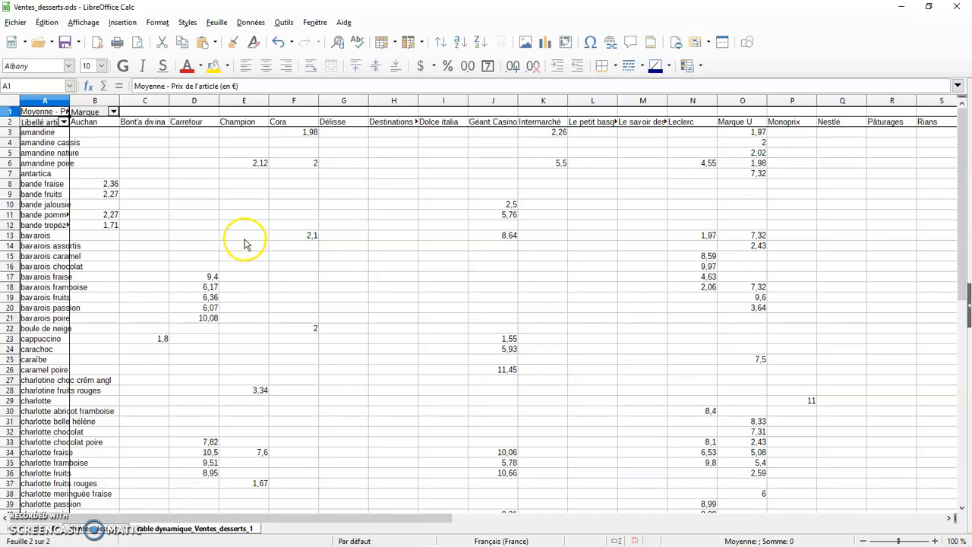
Filter the pivot table's Libellé article field to bande fraise and bande fruits only
scroll(360, 251, down, 6)
scroll(362, 253, up, 4)
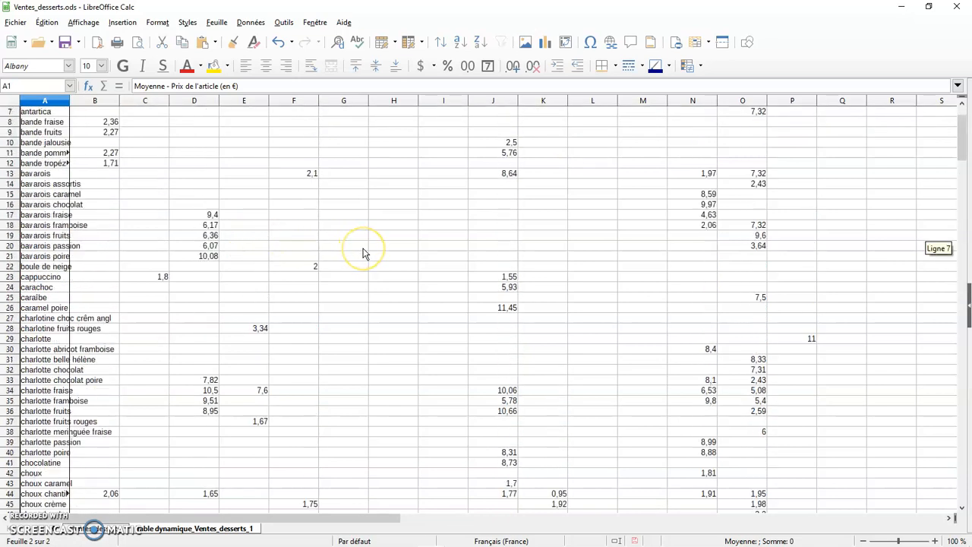
scroll(362, 253, up, 2)
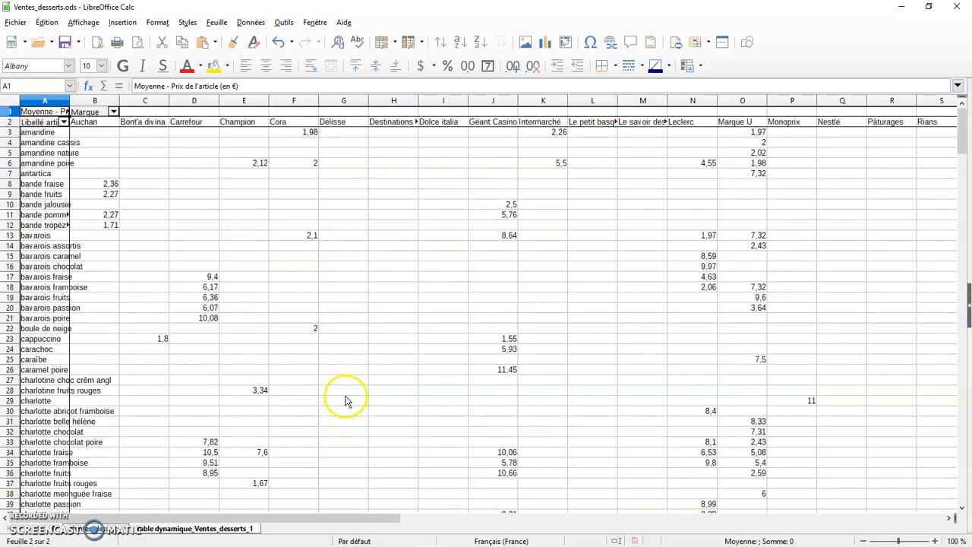
click(64, 123)
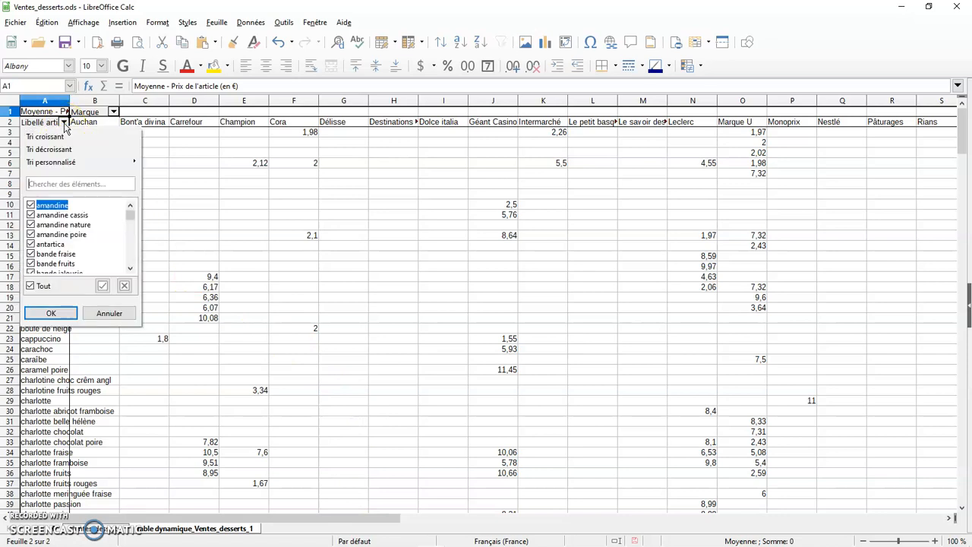
scroll(53, 241, down, 3)
scroll(53, 241, up, 3)
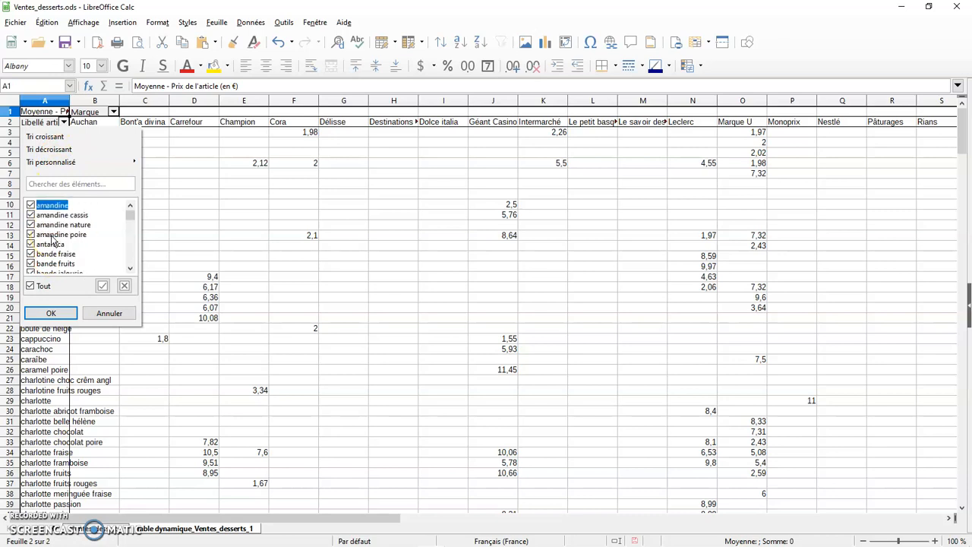
click(30, 287)
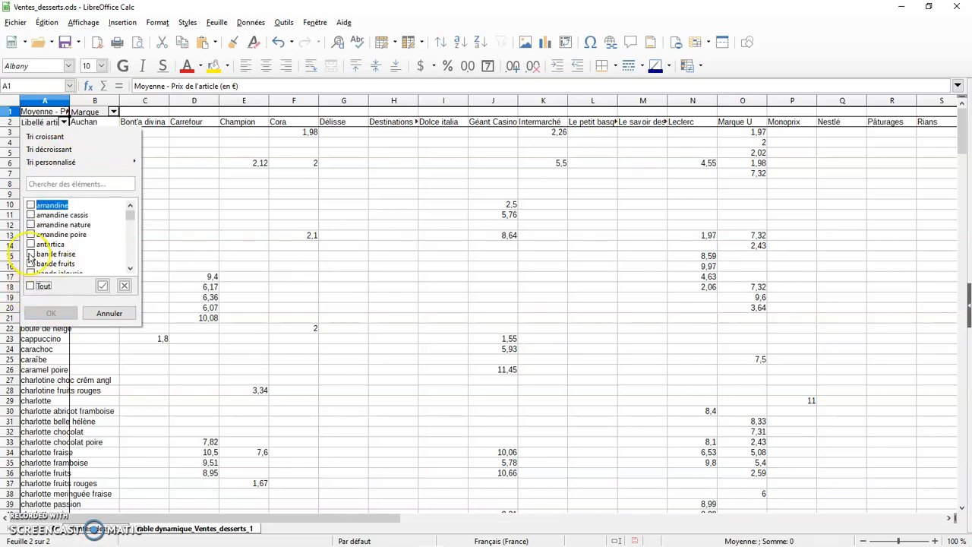
click(30, 254)
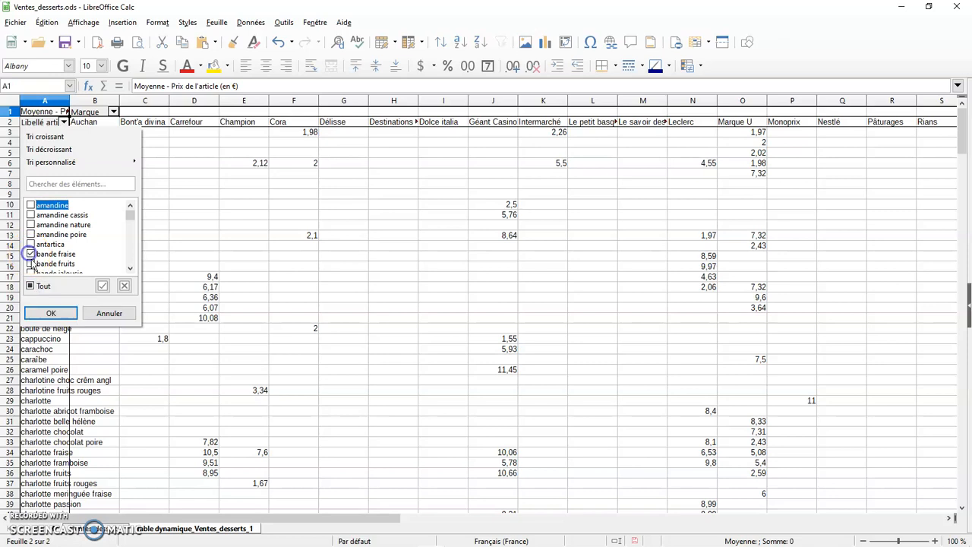
click(47, 312)
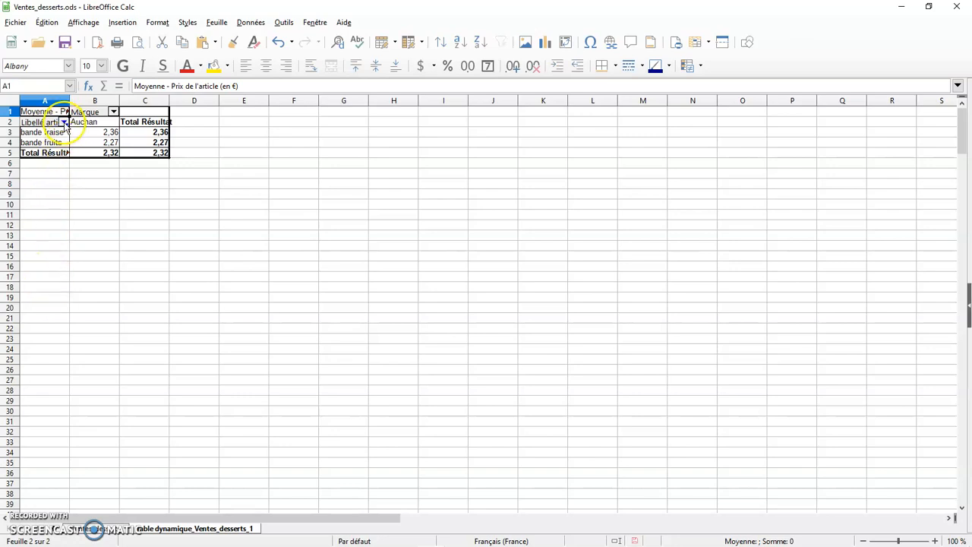
Reset the Libellé article filter to include all articles
click(64, 123)
click(32, 286)
click(49, 312)
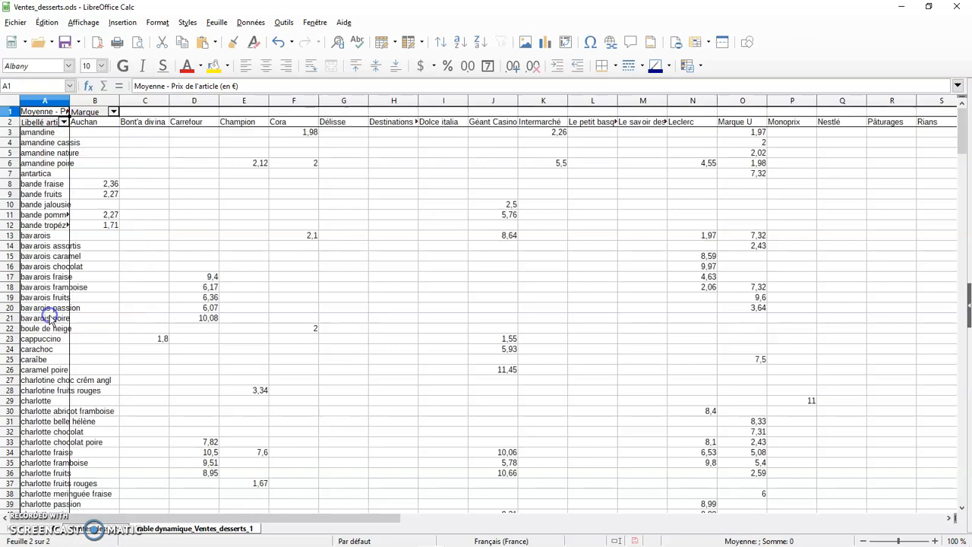
Filter the pivot table's Marque field to Auchan and Carrefour only
click(112, 112)
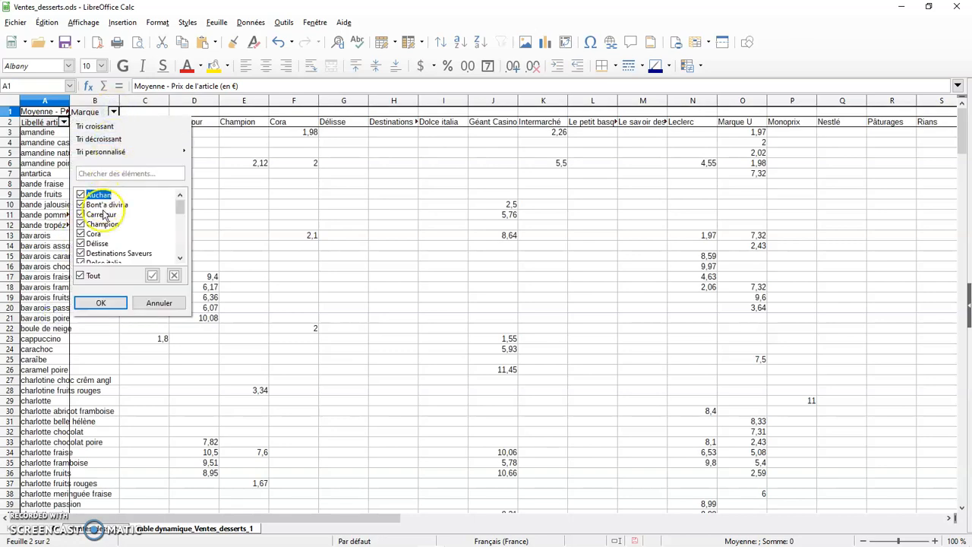
click(80, 275)
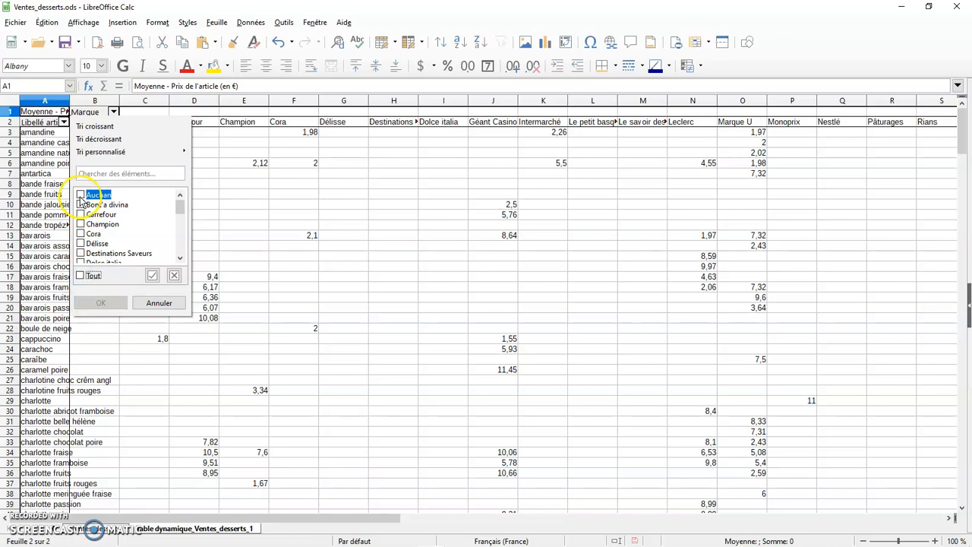
click(80, 194)
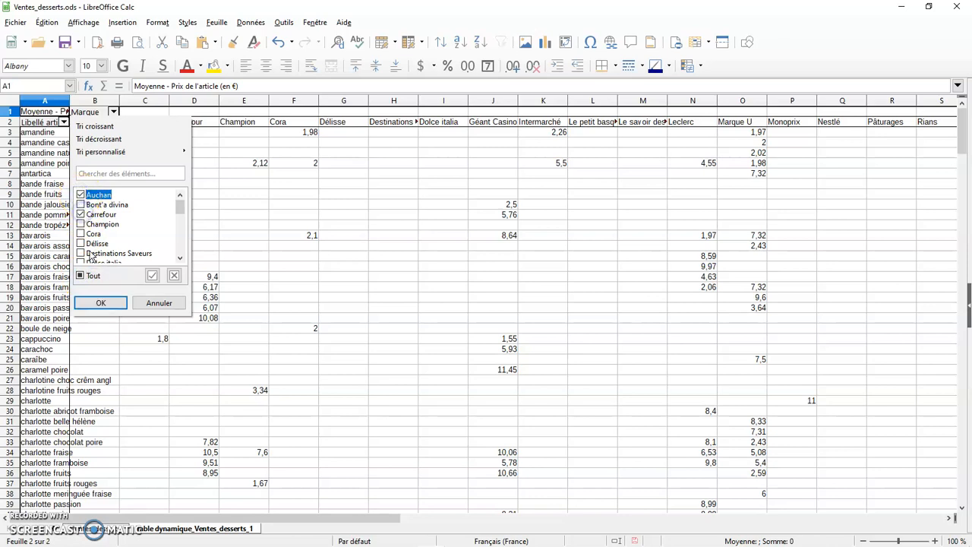
click(100, 304)
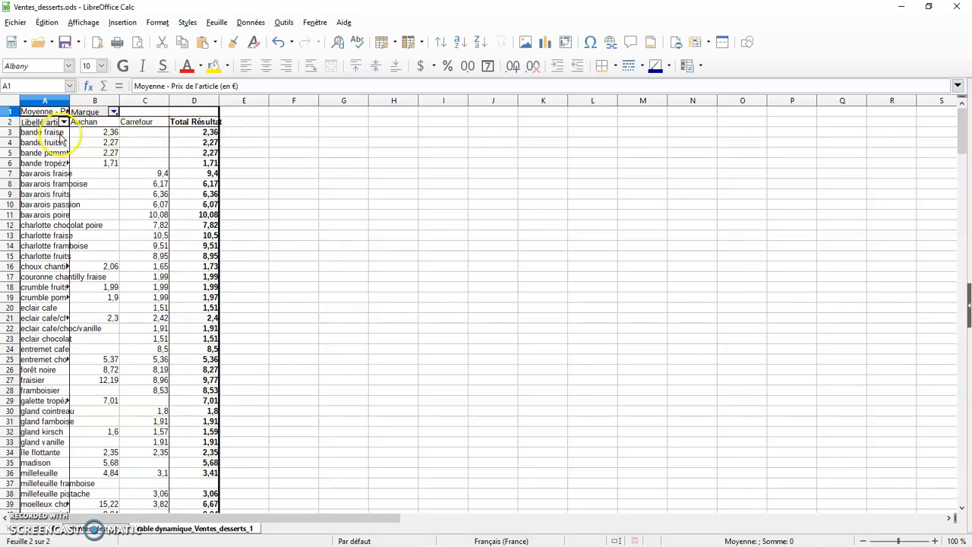
Reset the Marque filter to include all brands
click(114, 112)
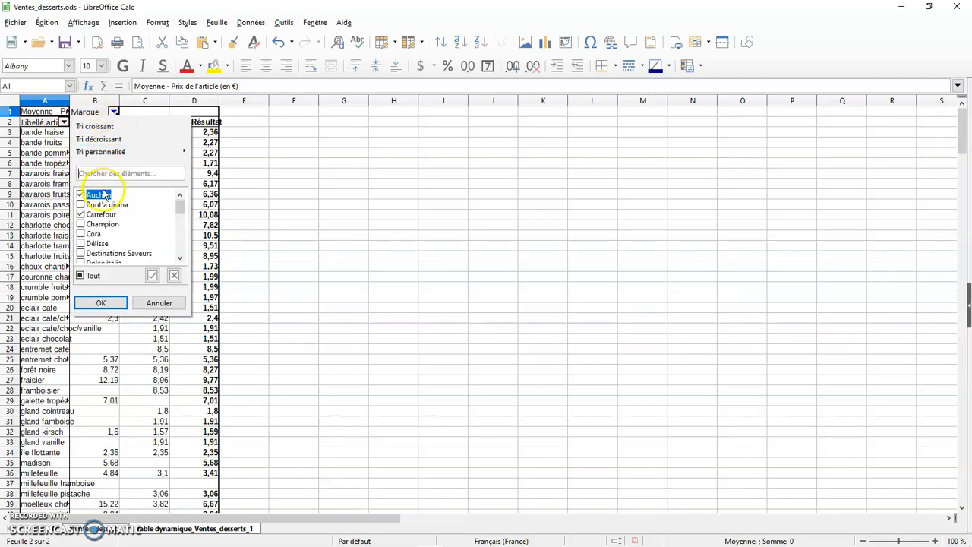
click(82, 276)
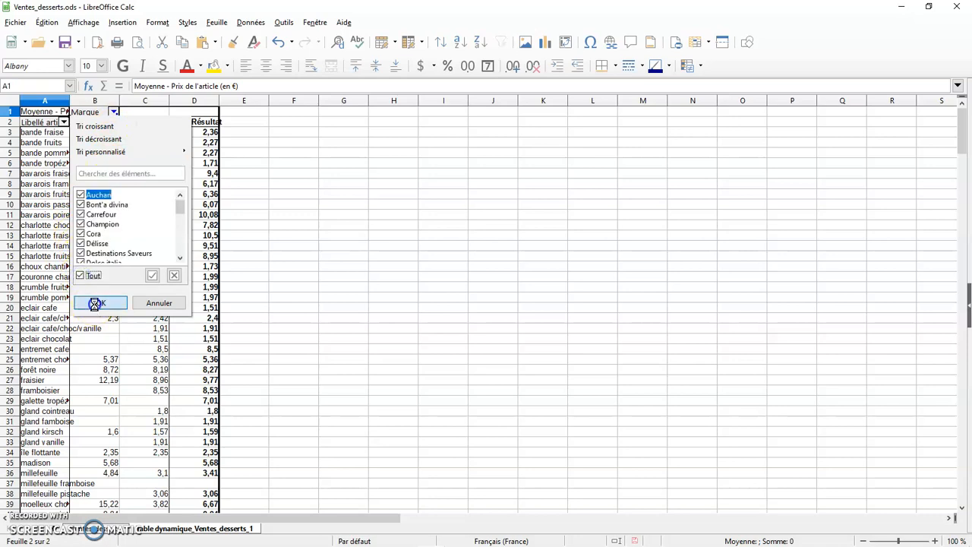
click(99, 303)
Examine the average prices in the pivot table's Total Résultat column and Total Résultat row
drag(288, 522, 590, 524)
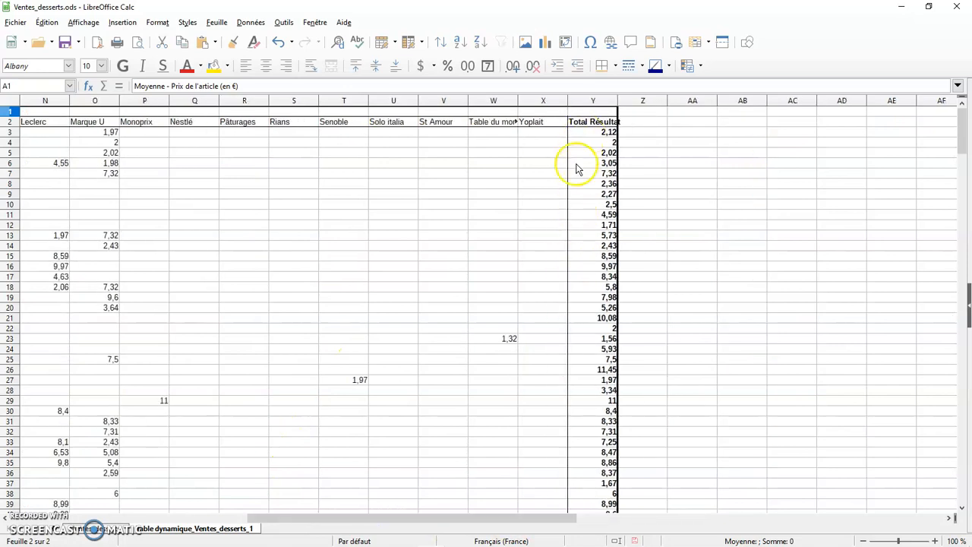
drag(430, 521, 196, 493)
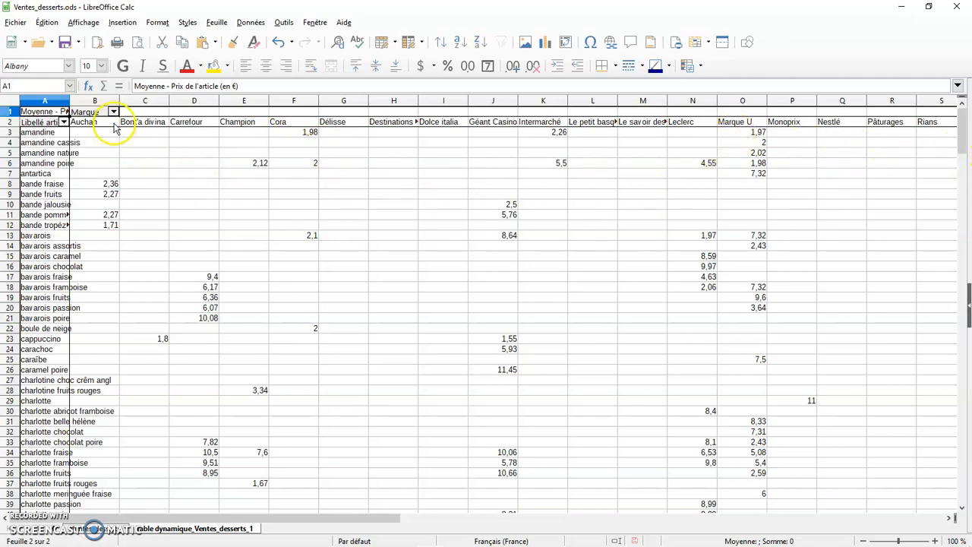
click(113, 111)
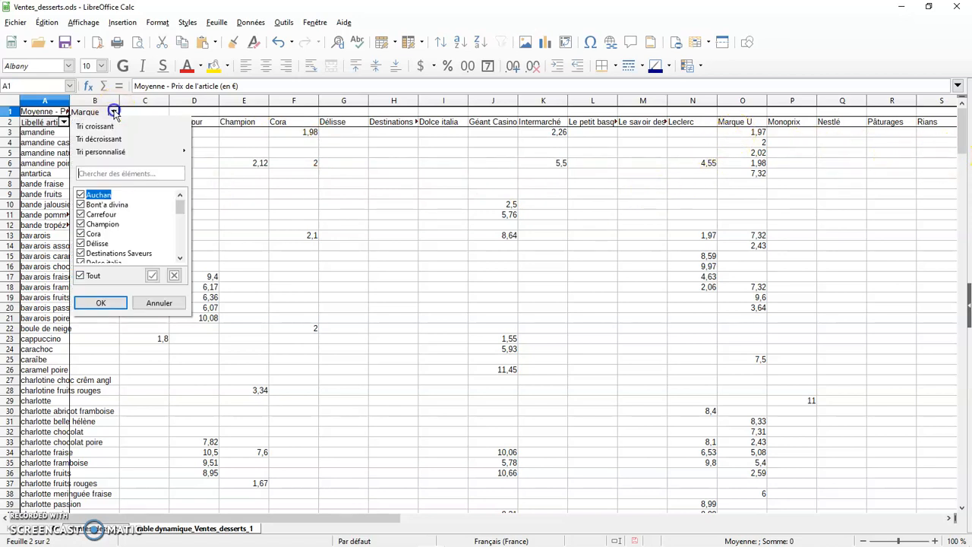
click(157, 303)
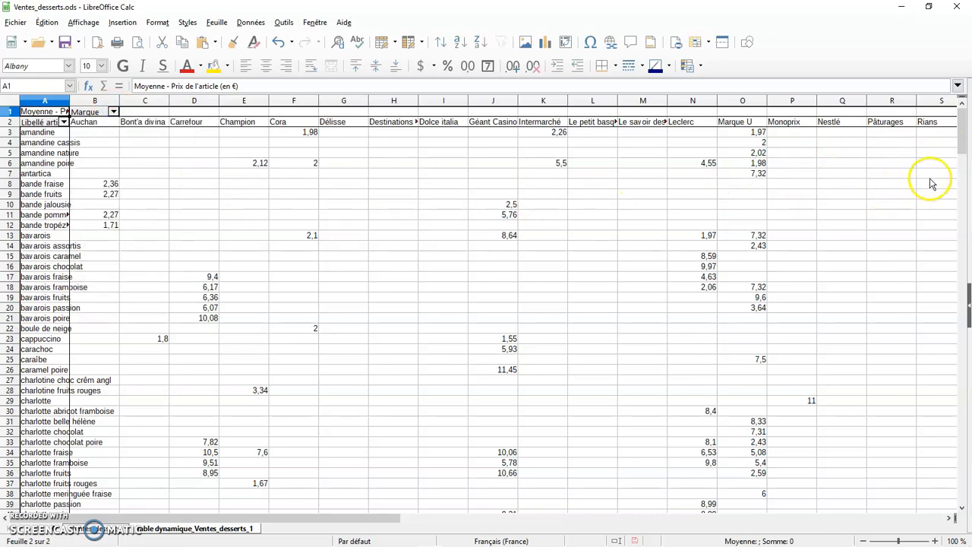
drag(961, 137, 967, 453)
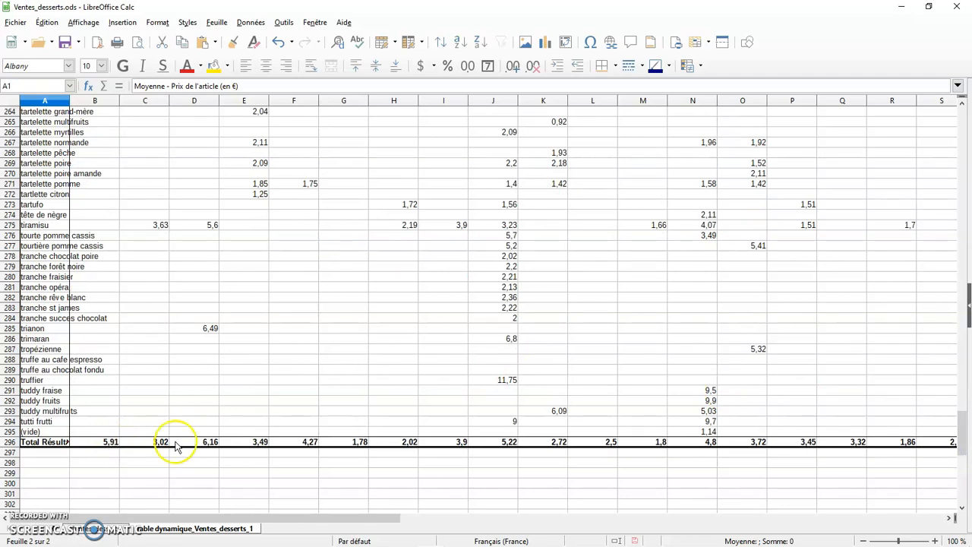
Add Nbre de portions to the pivot table as a page field, after consulting the source data sheet
drag(960, 429, 959, 122)
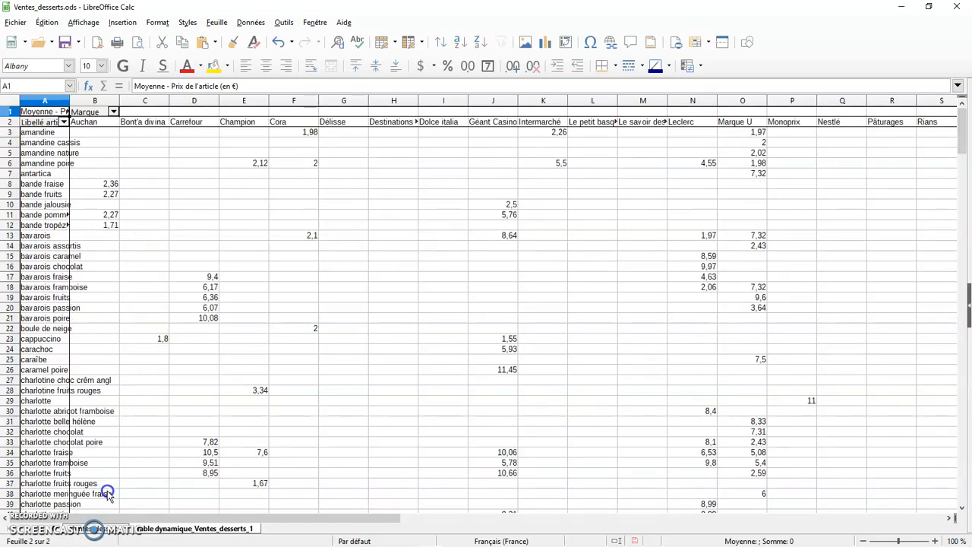
click(109, 532)
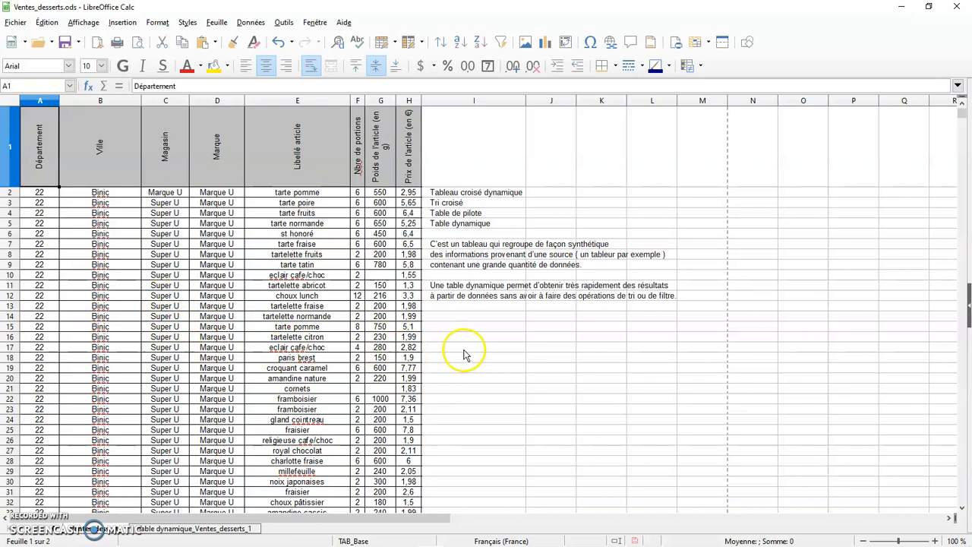
click(215, 534)
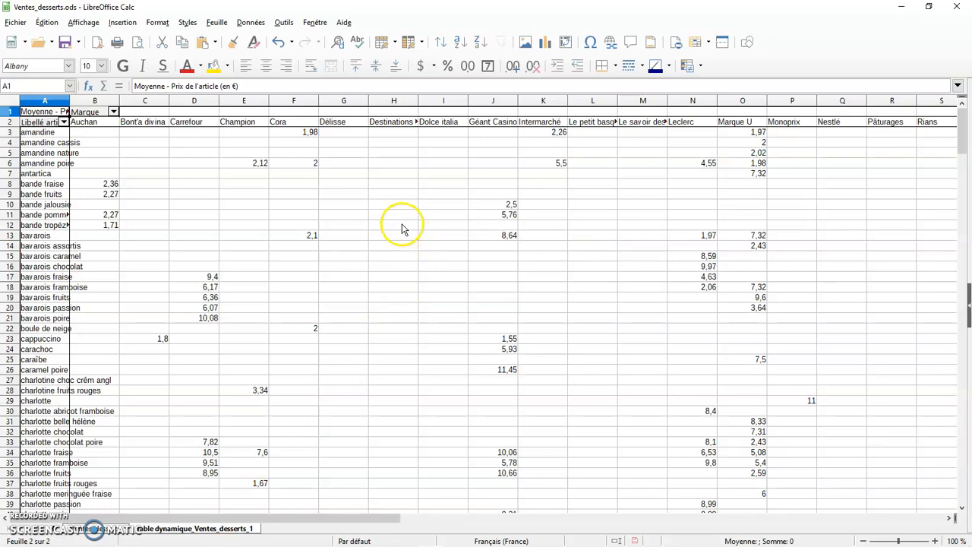
right_click(403, 228)
click(283, 279)
right_click(284, 278)
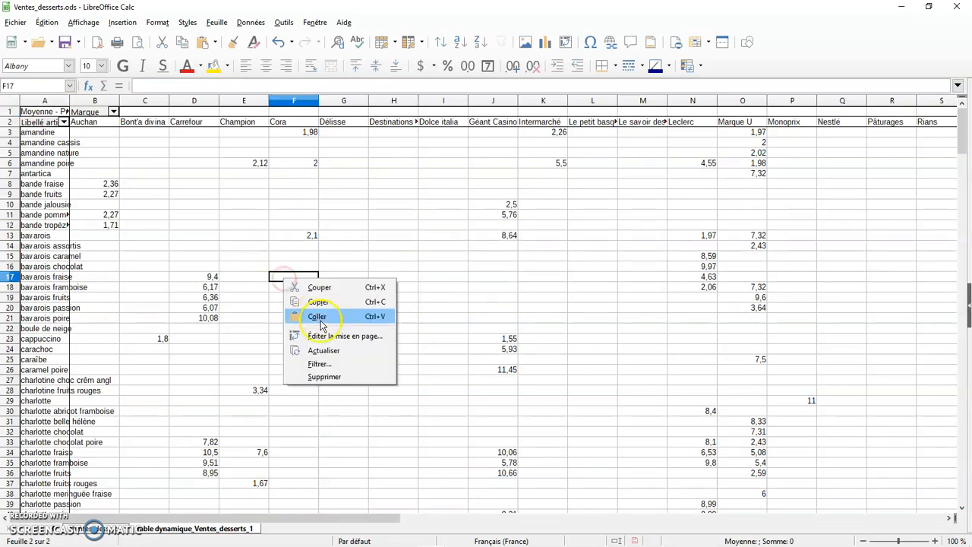
click(346, 336)
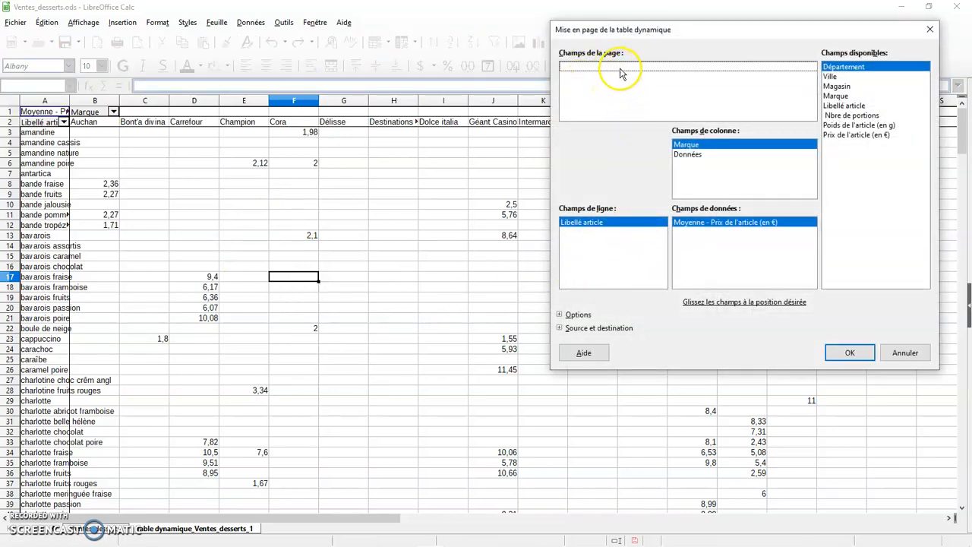
click(849, 117)
drag(847, 122, 596, 83)
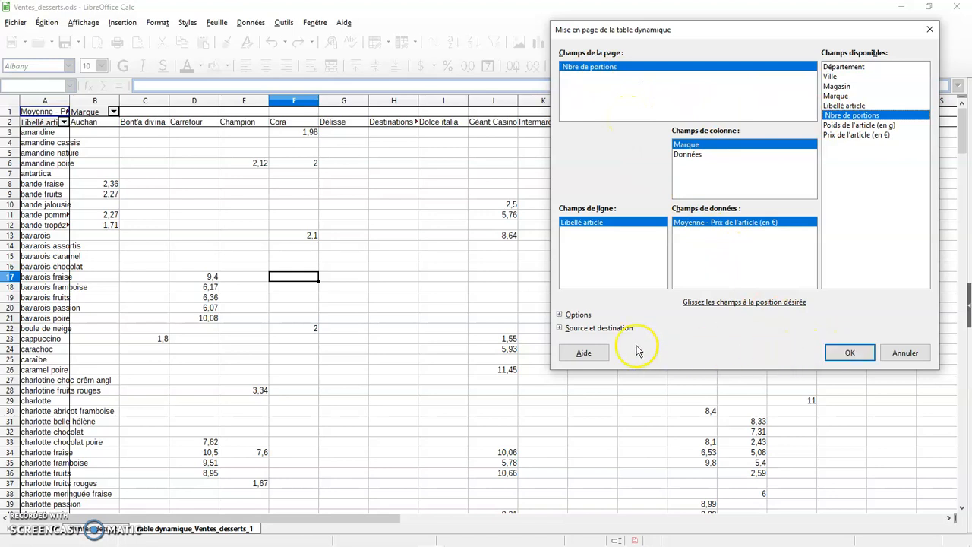
click(559, 317)
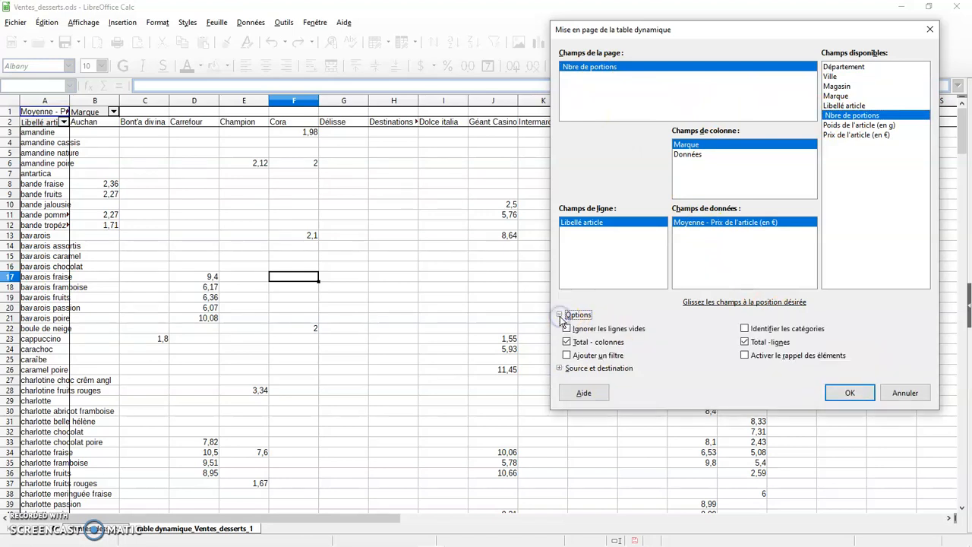
click(562, 317)
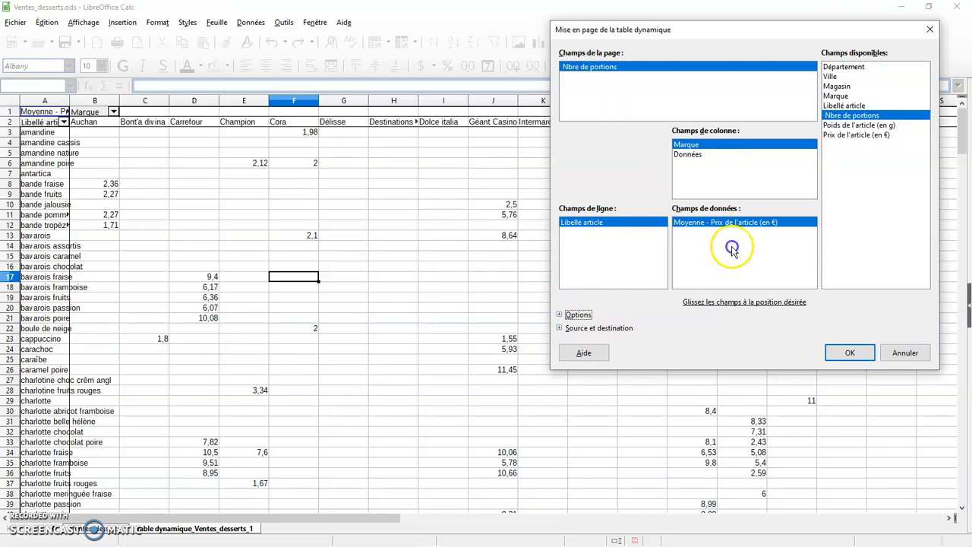
click(850, 353)
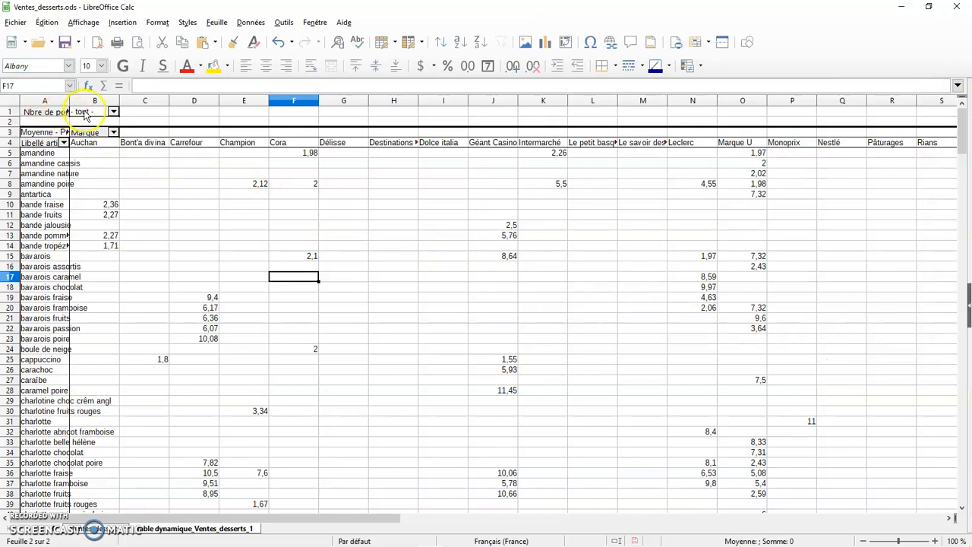
Filter the pivot table's Nbre de portions page field to 2 only and reset it to include all values
click(112, 113)
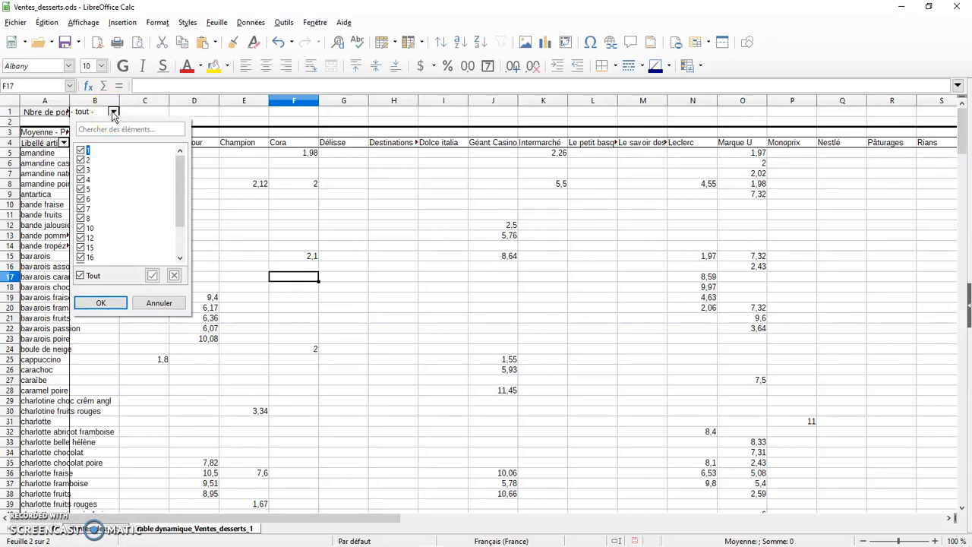
click(81, 276)
click(80, 160)
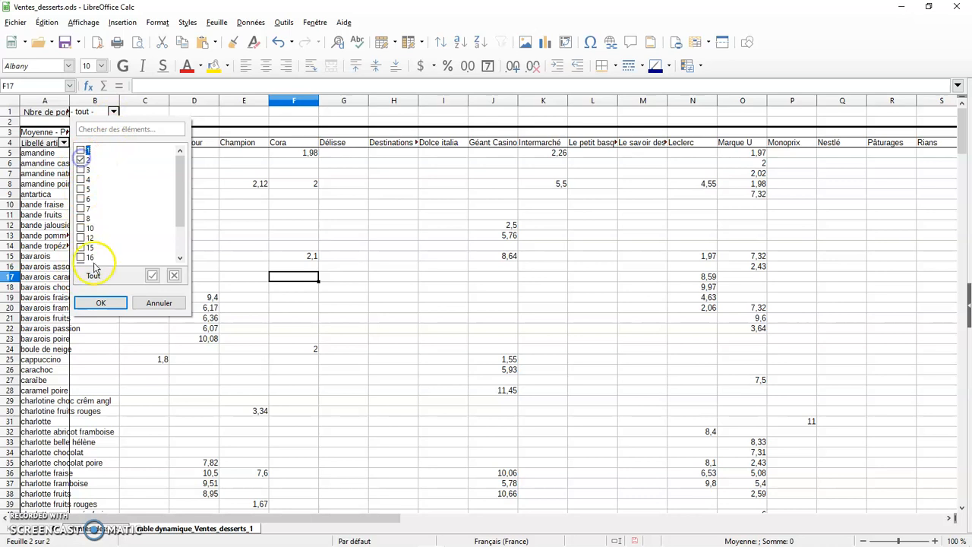
click(101, 303)
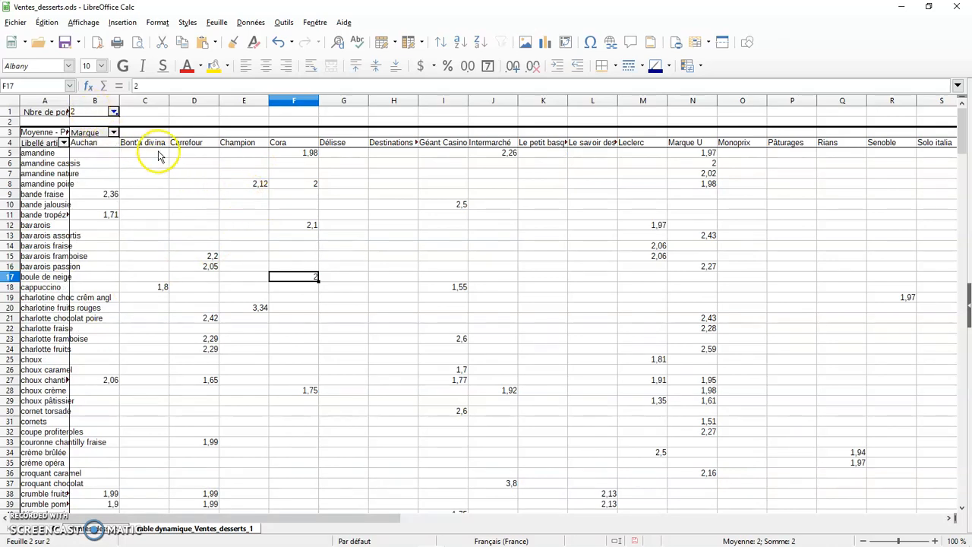
click(113, 112)
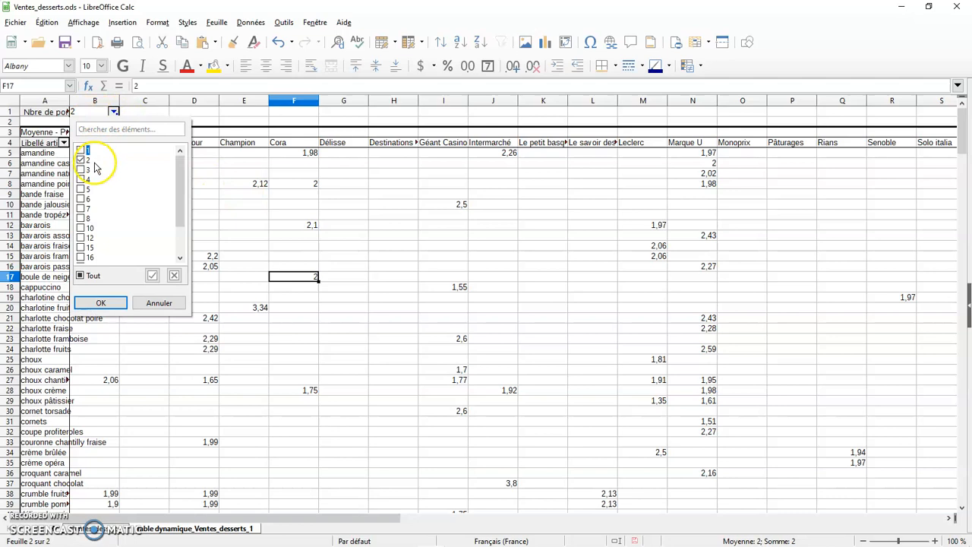
click(96, 302)
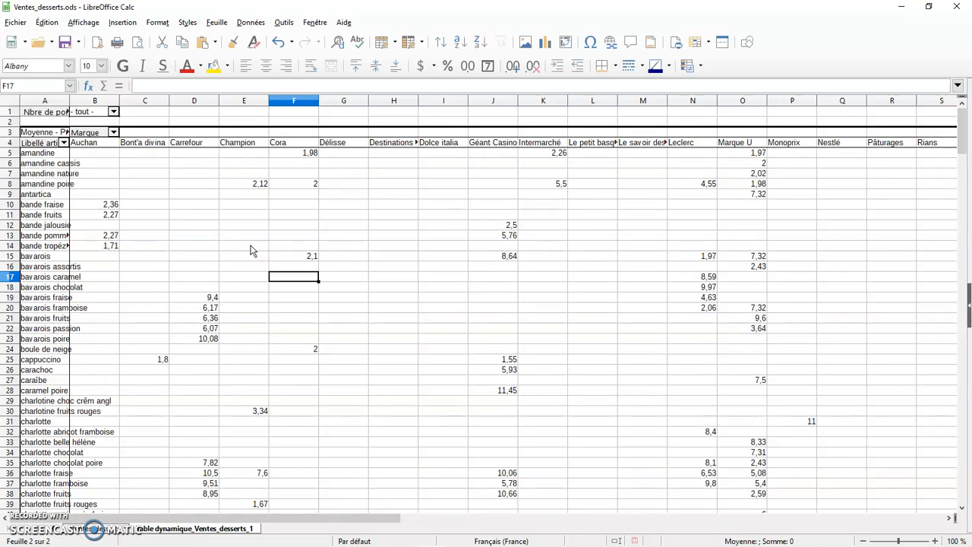
Enable the Ajouter un filtre option in the pivot table's layout
right_click(399, 226)
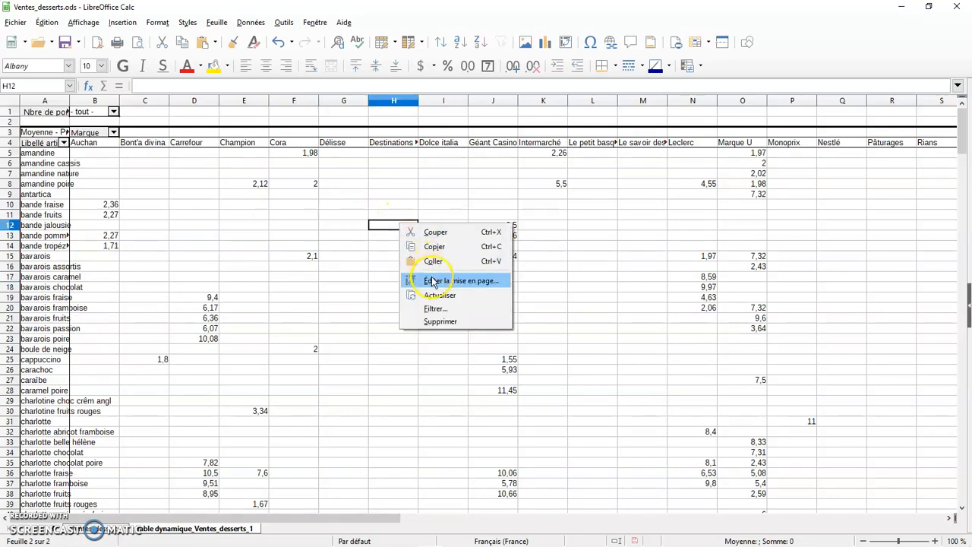
click(433, 280)
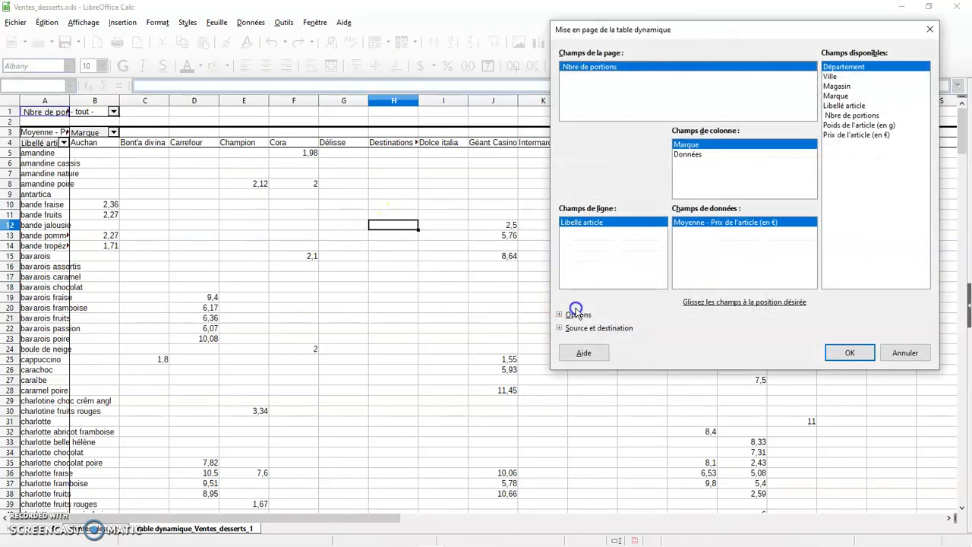
click(562, 314)
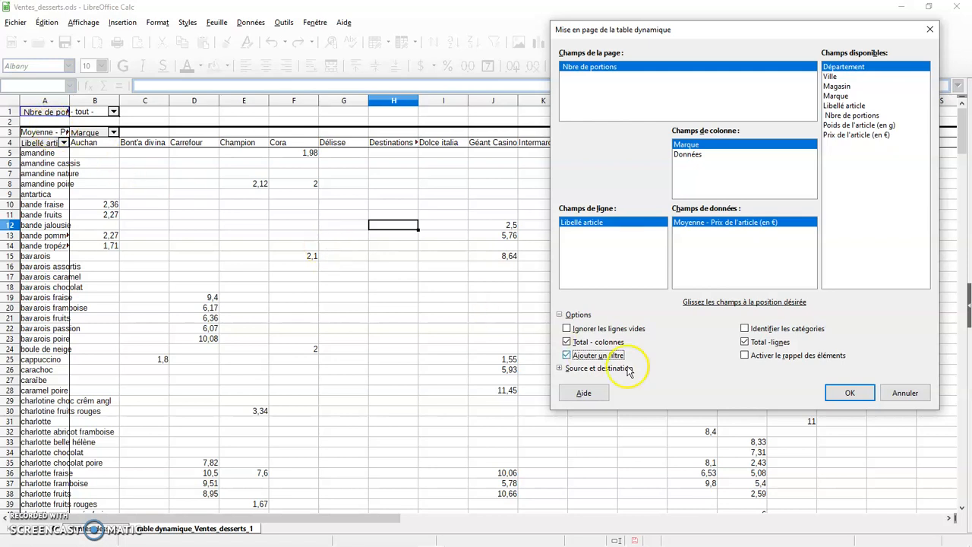
click(848, 394)
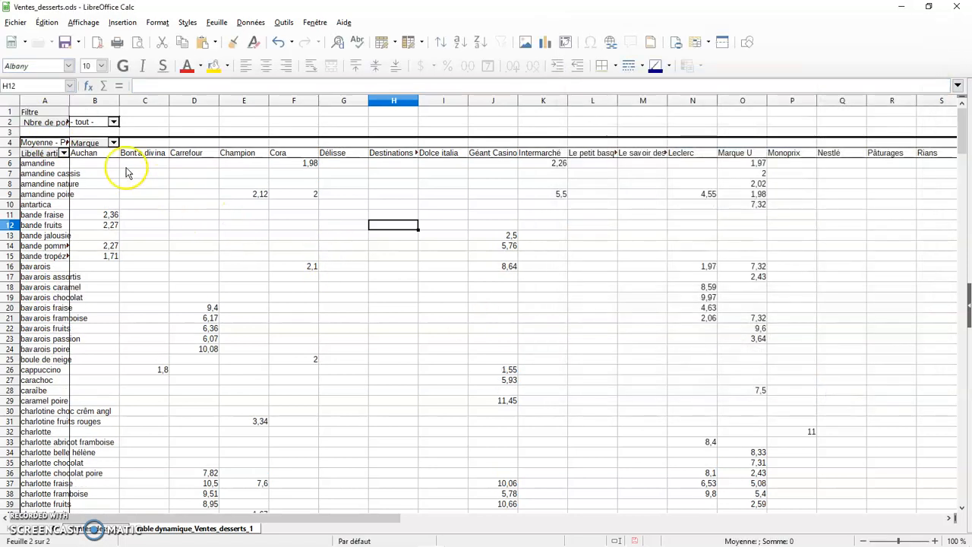
Compare the fields offered by the pivot table's filter with the source sheet's columns and review the layout options
click(47, 113)
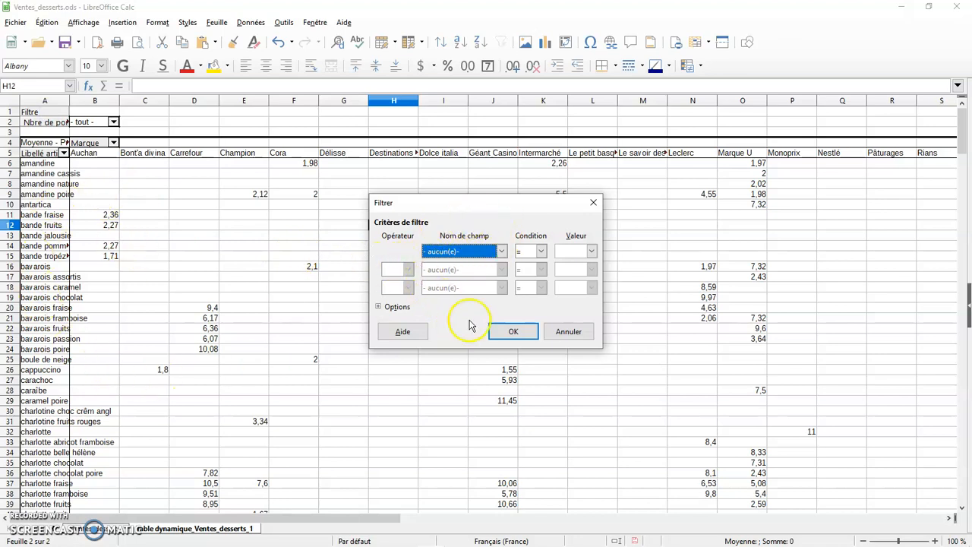
click(501, 251)
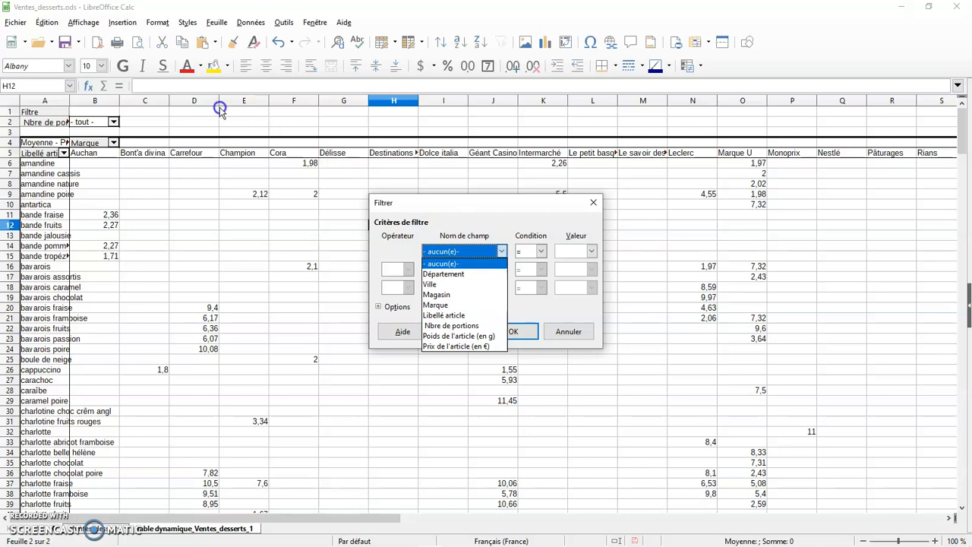
click(115, 528)
click(565, 332)
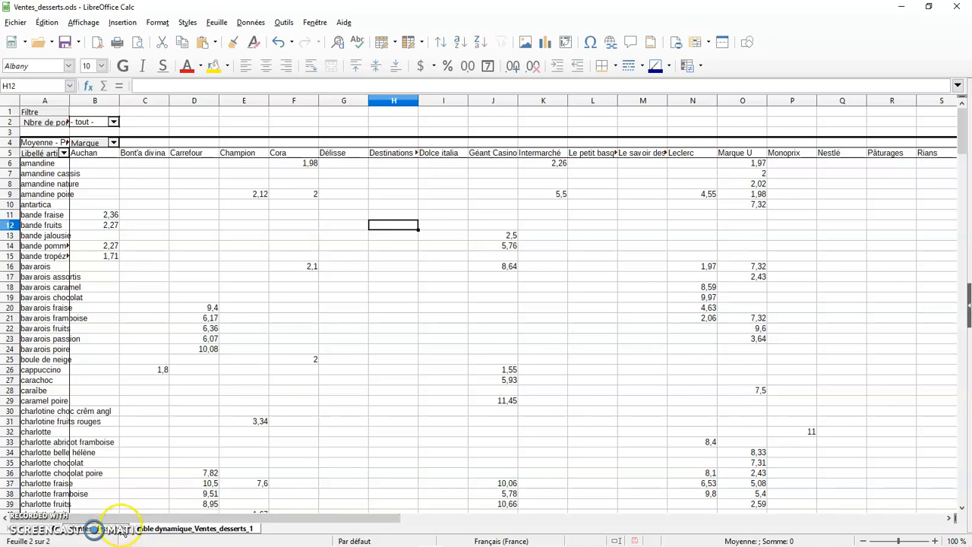
click(103, 528)
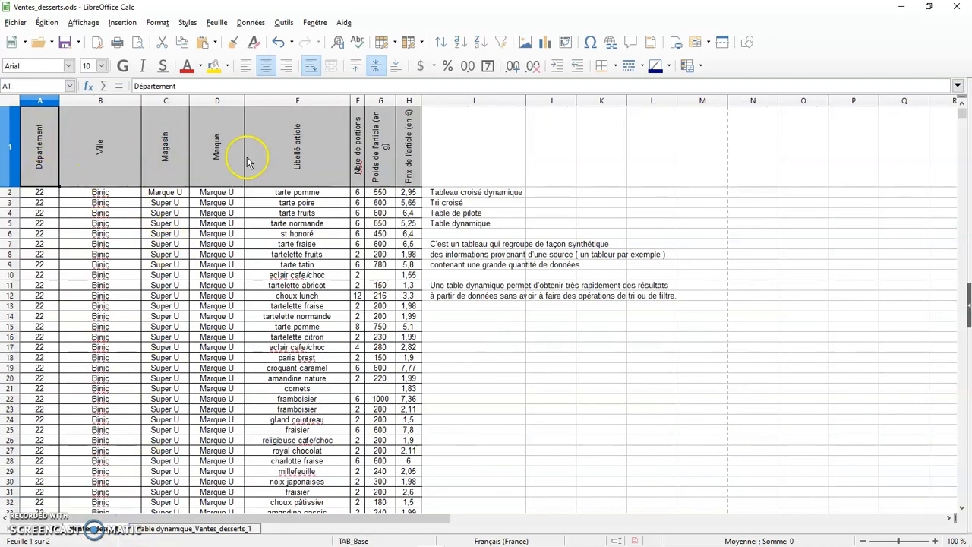
click(187, 530)
click(411, 298)
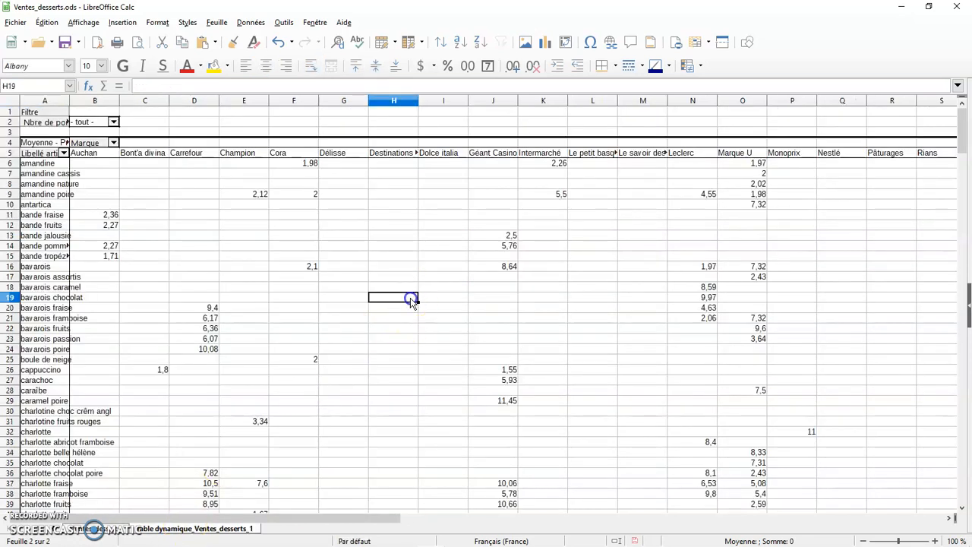
right_click(411, 298)
click(454, 355)
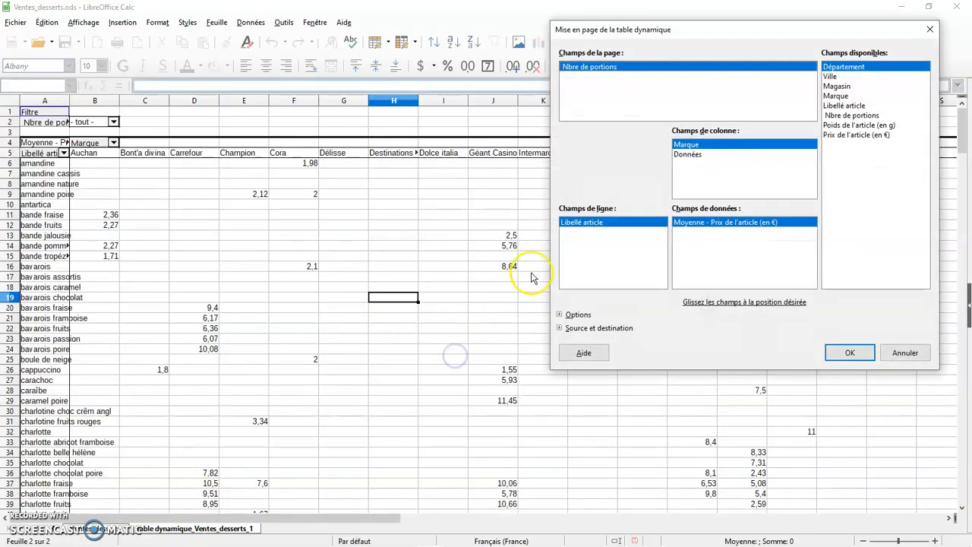
click(560, 314)
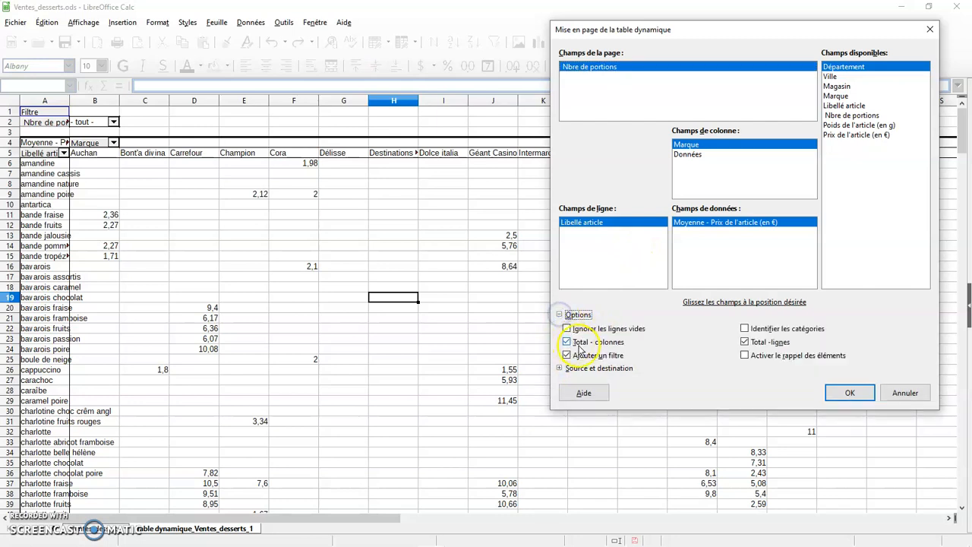
click(848, 393)
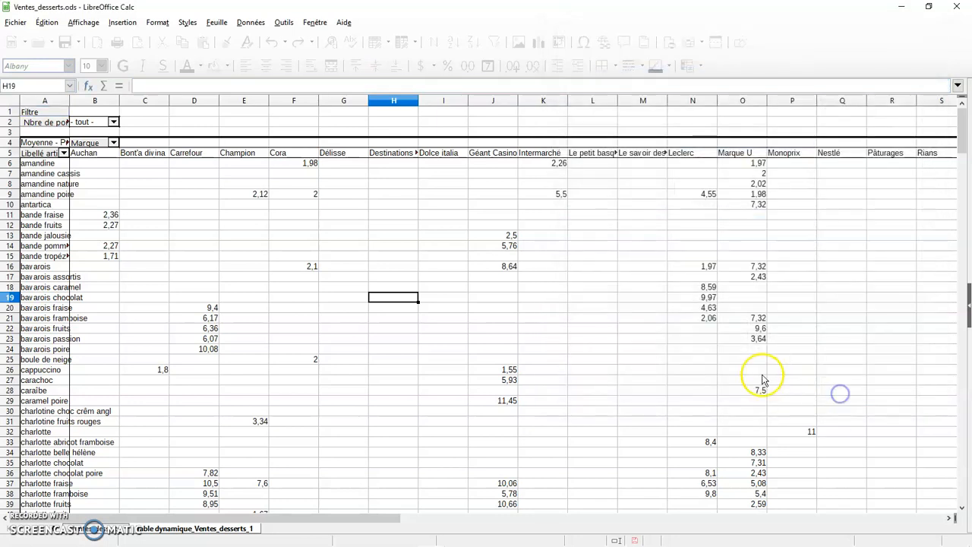
Filter the pivot table's source data to Département = 22 and fit column A's width to its labels
click(53, 112)
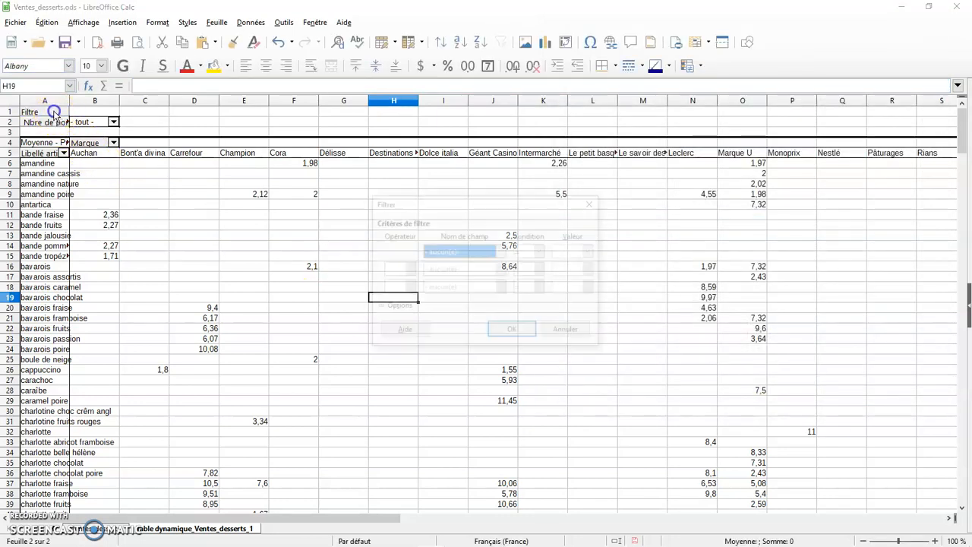
click(501, 251)
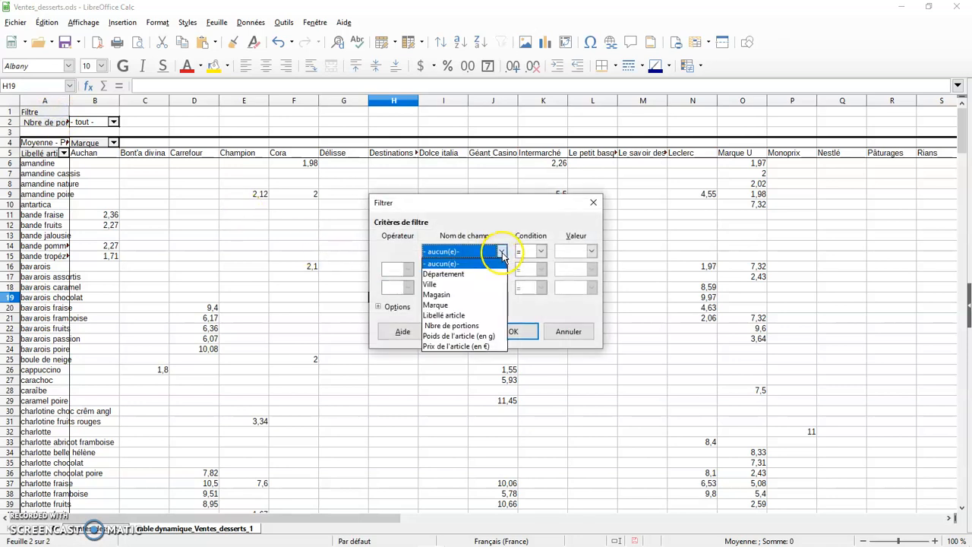
click(447, 274)
click(592, 253)
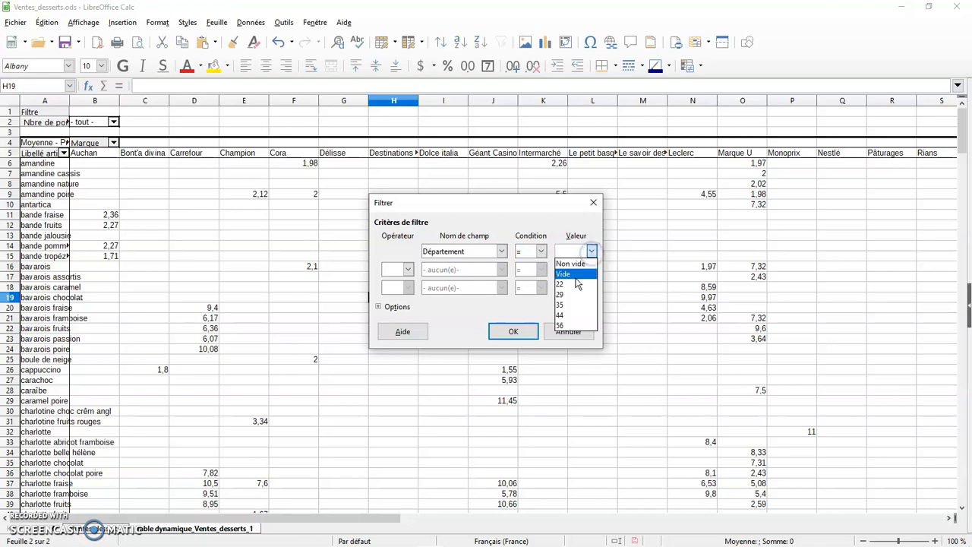
click(573, 284)
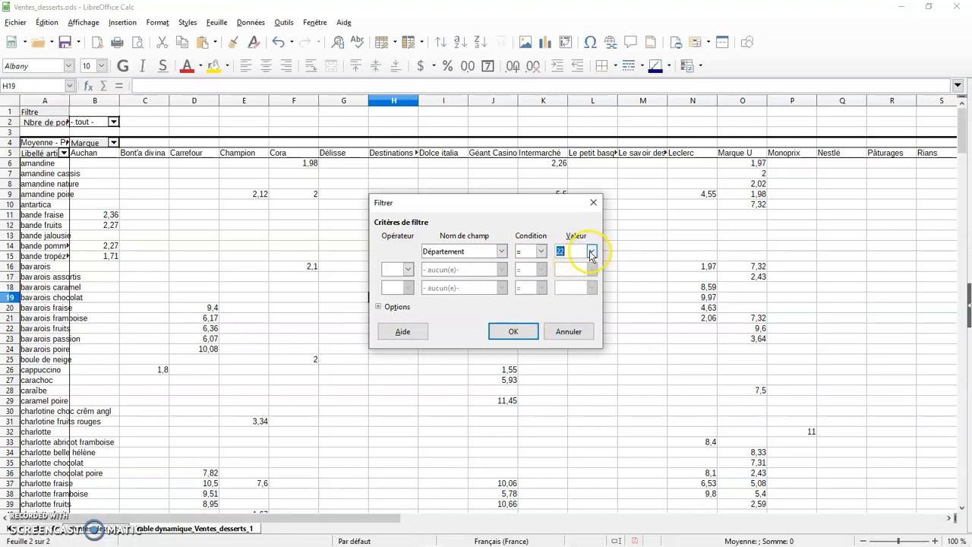
click(592, 253)
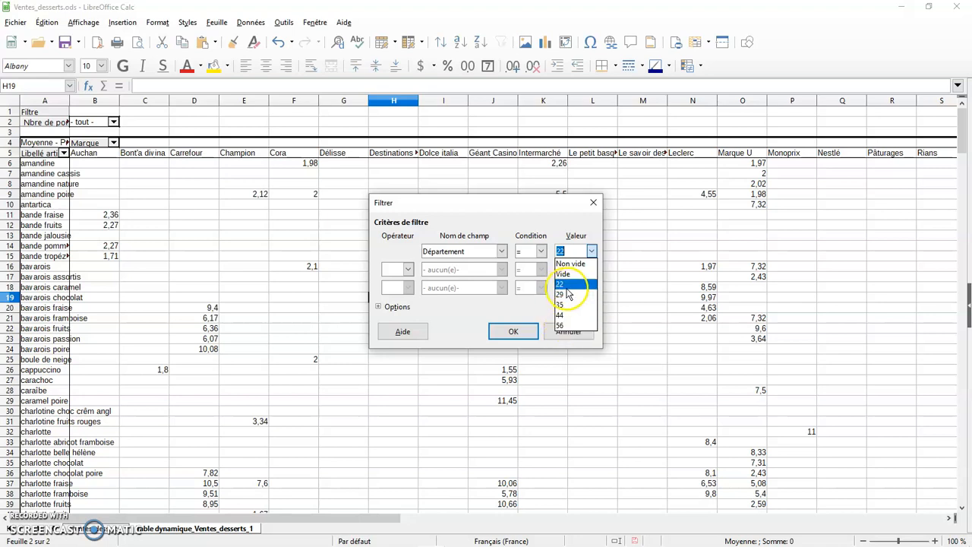
click(567, 285)
click(515, 330)
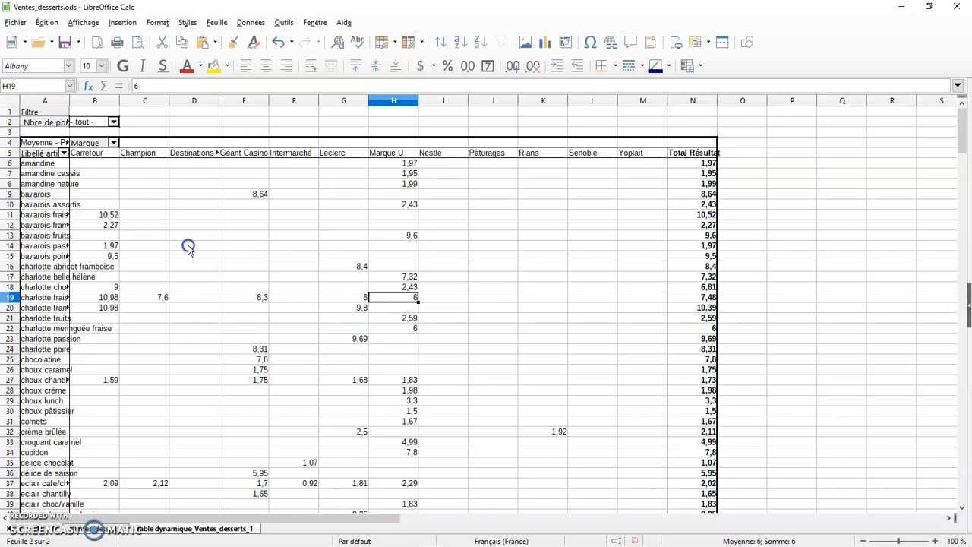
double_click(69, 99)
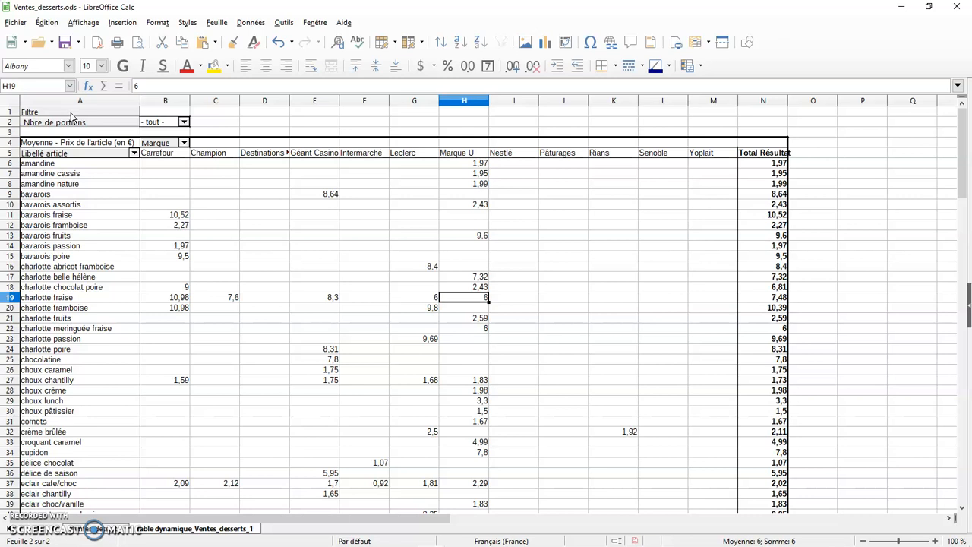
Replace the pivot table's Département source filter with the criterion Magasin = Auchan
click(71, 114)
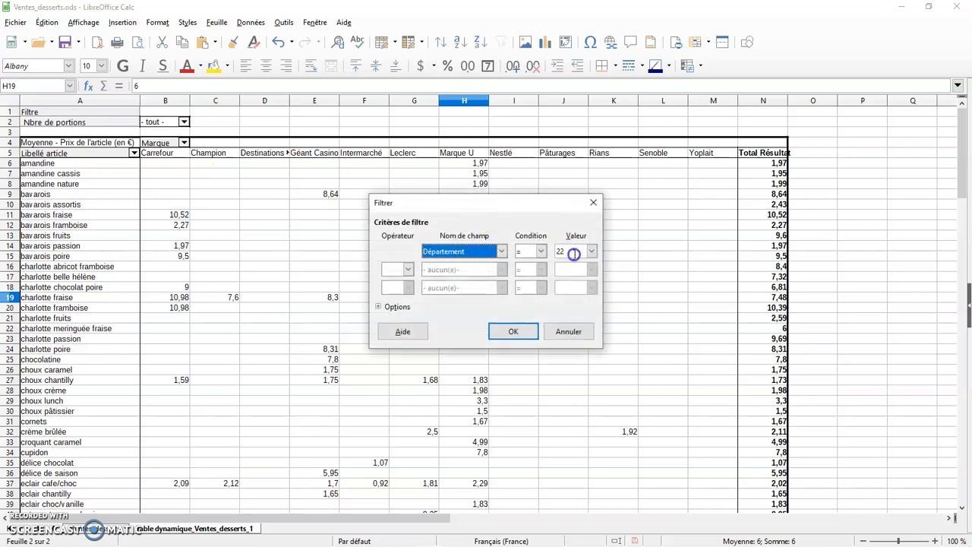
click(499, 253)
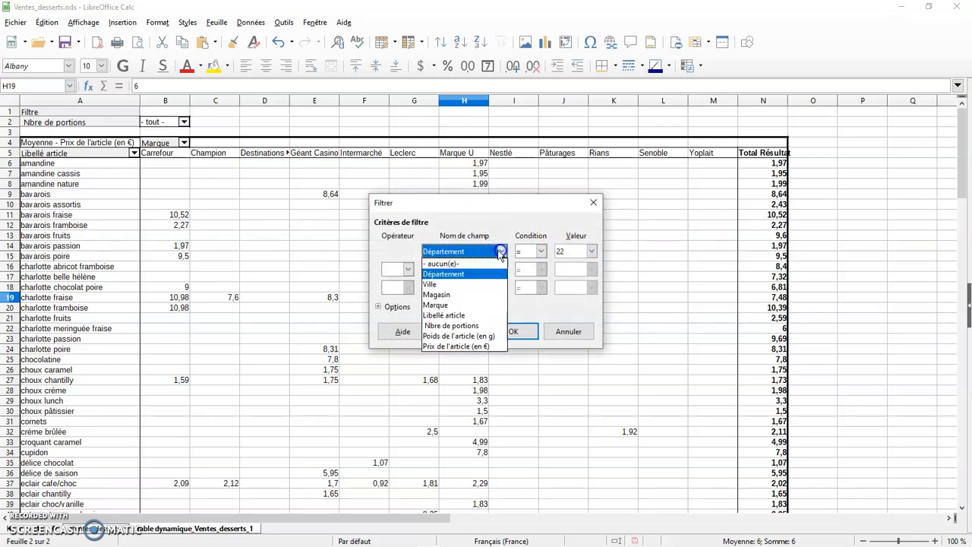
click(456, 262)
click(502, 251)
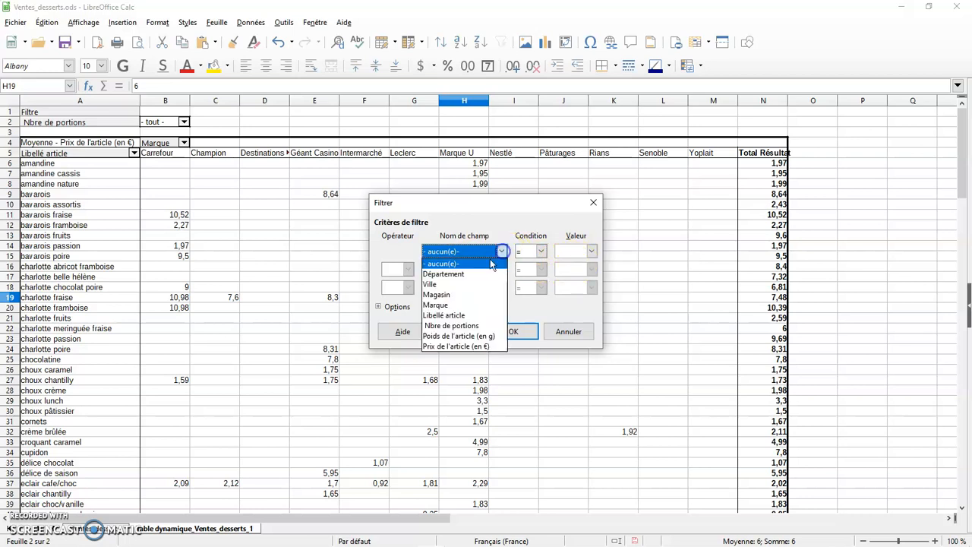
click(459, 292)
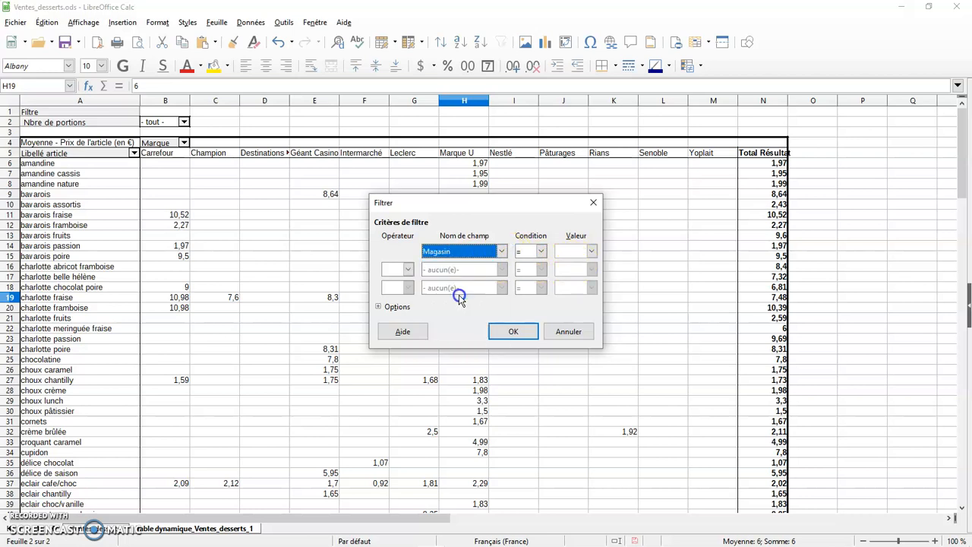
click(591, 251)
click(575, 284)
click(514, 331)
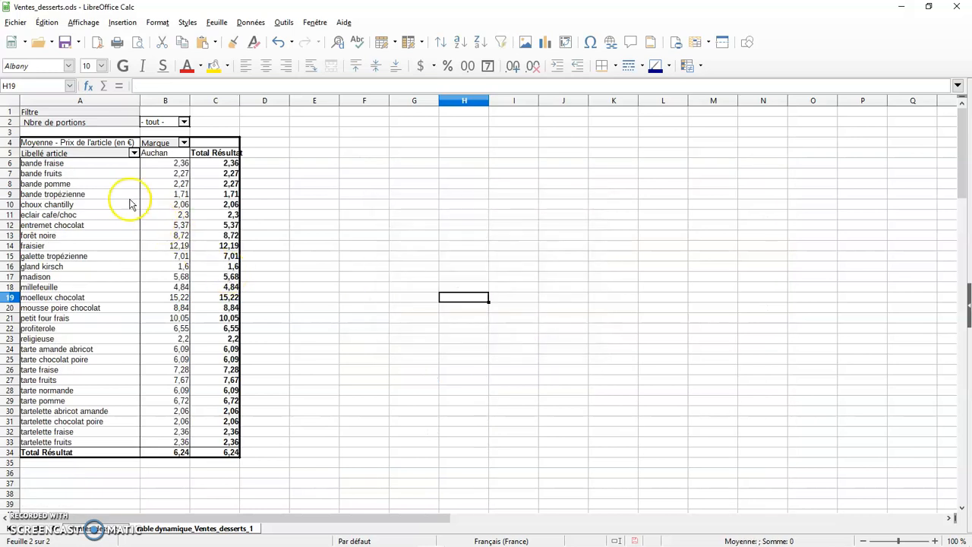
Clear the pivot table's source filter by setting its field name to - aucun(e)-
click(87, 113)
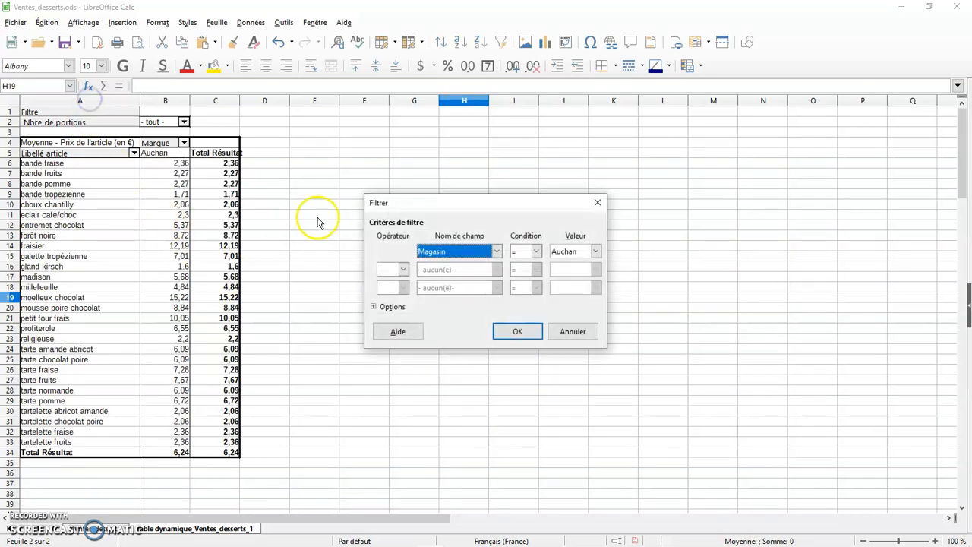
click(497, 253)
click(478, 263)
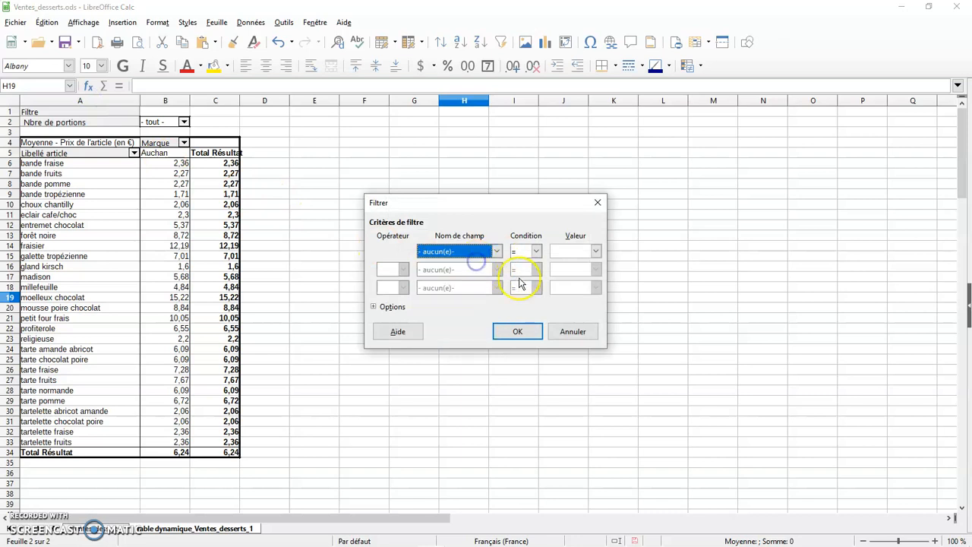
click(524, 332)
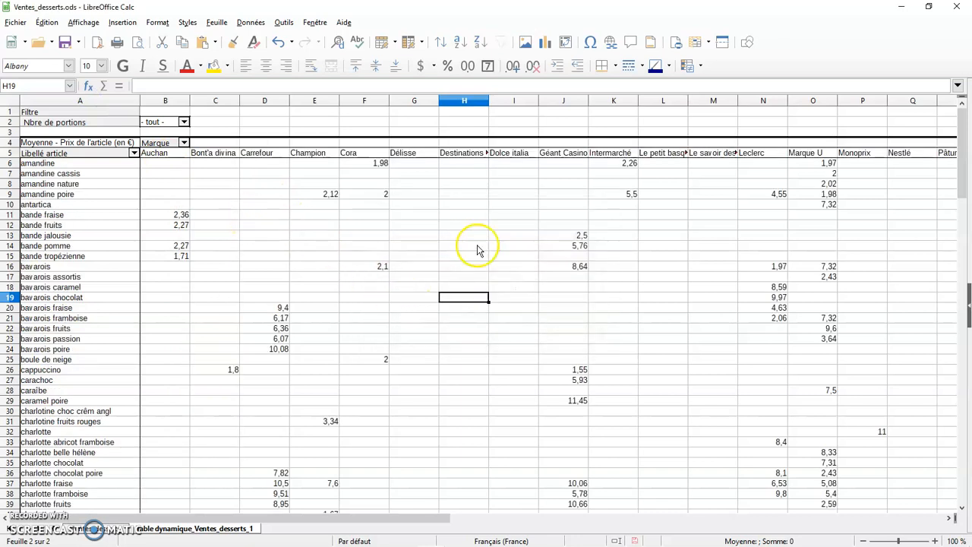
click(469, 237)
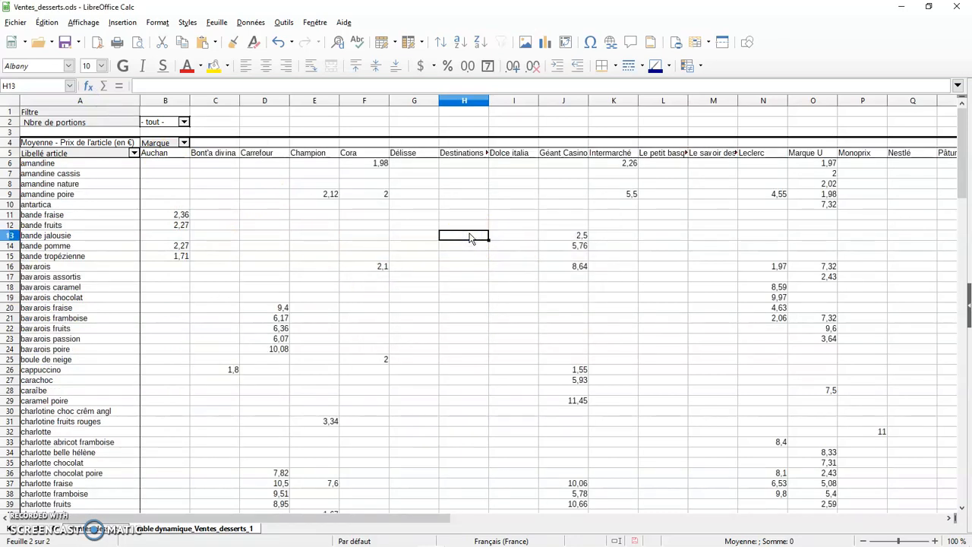